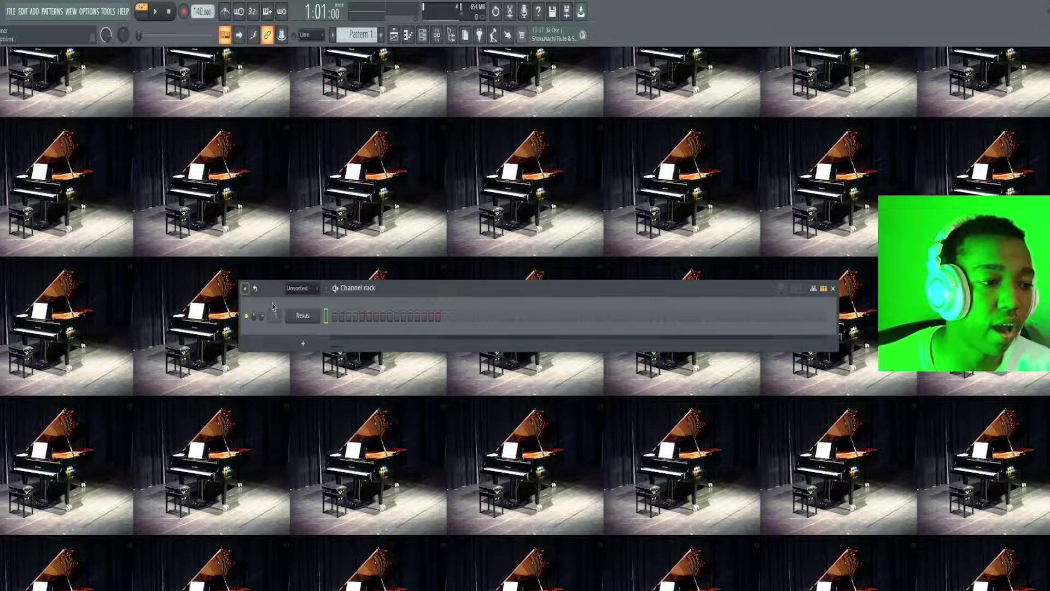
Step: Check the piano preset loaded in the Nexus channel, moving the channel rack aside and closing the plugin window
drag(391, 292, 474, 187)
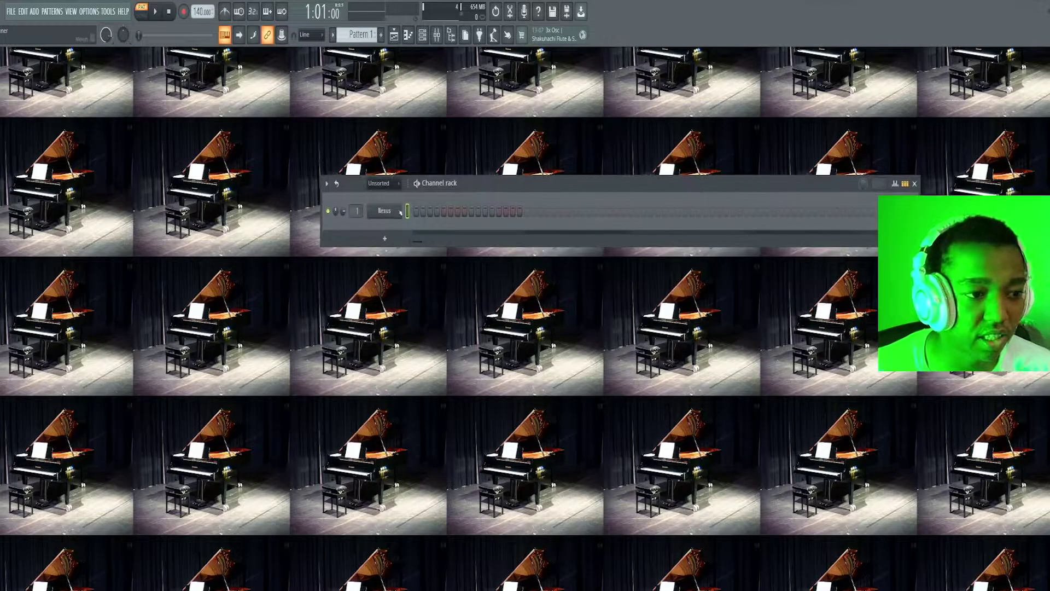
click(395, 211)
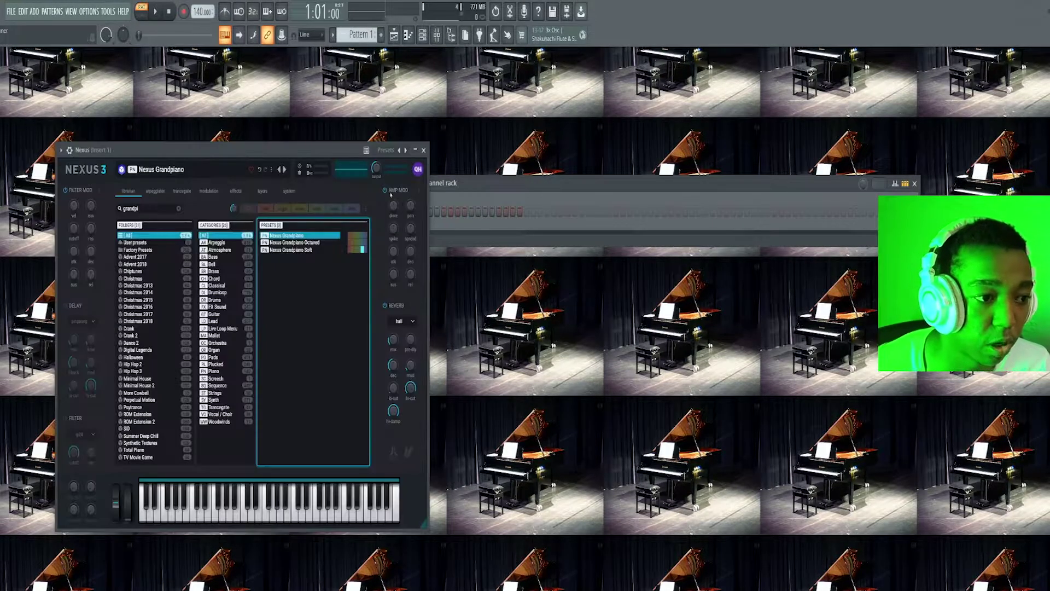
click(424, 150)
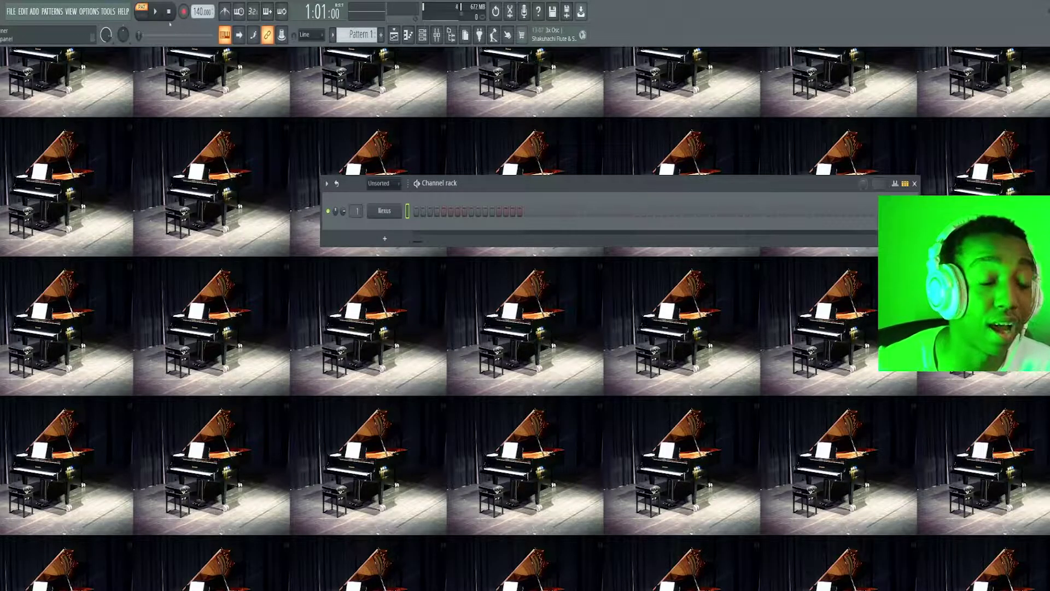
Step: Open the Nexus channel in the piano roll and show the browser
right_click(395, 214)
click(421, 211)
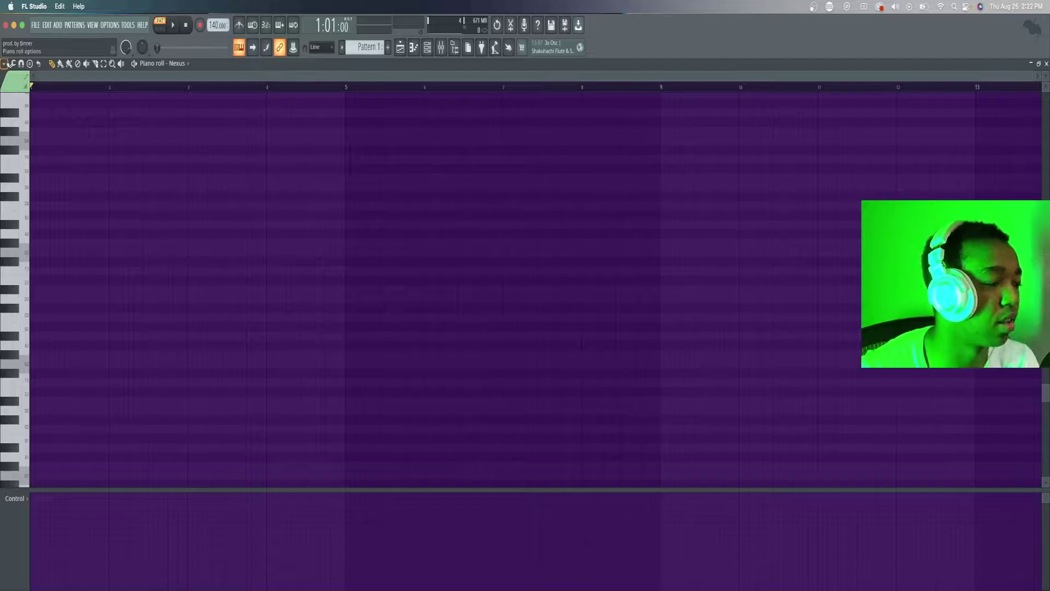
click(5, 64)
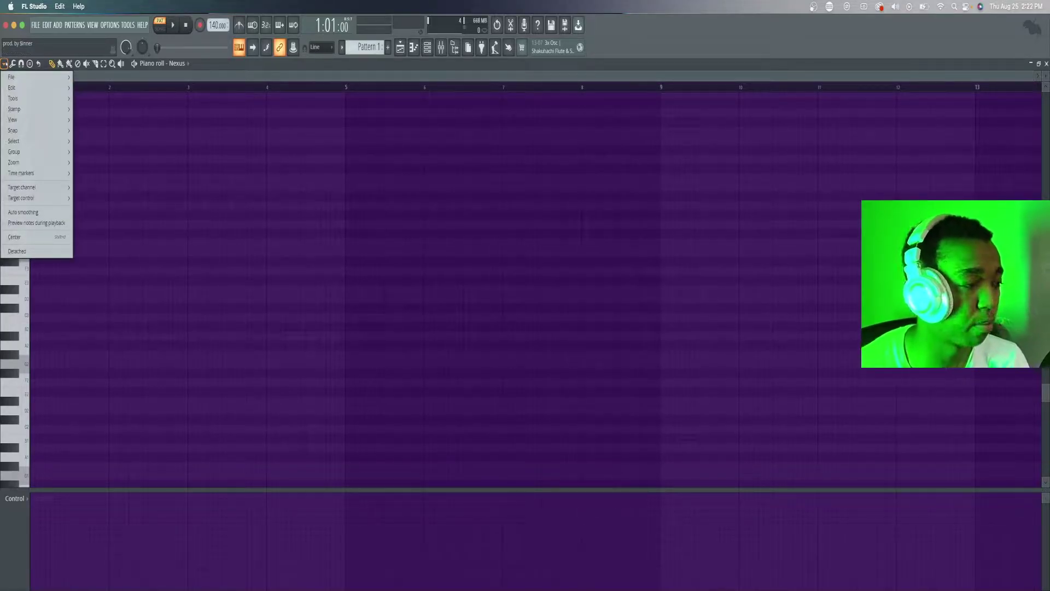
click(611, 61)
click(454, 47)
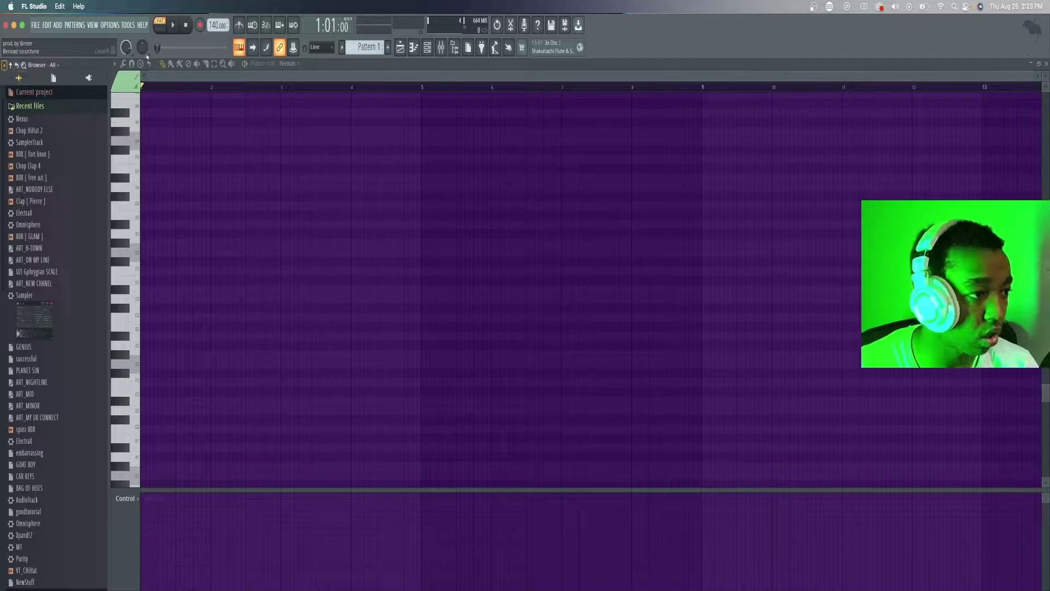
Step: Examine the root note and scale choices in the piano roll's scale highlighting options
click(114, 66)
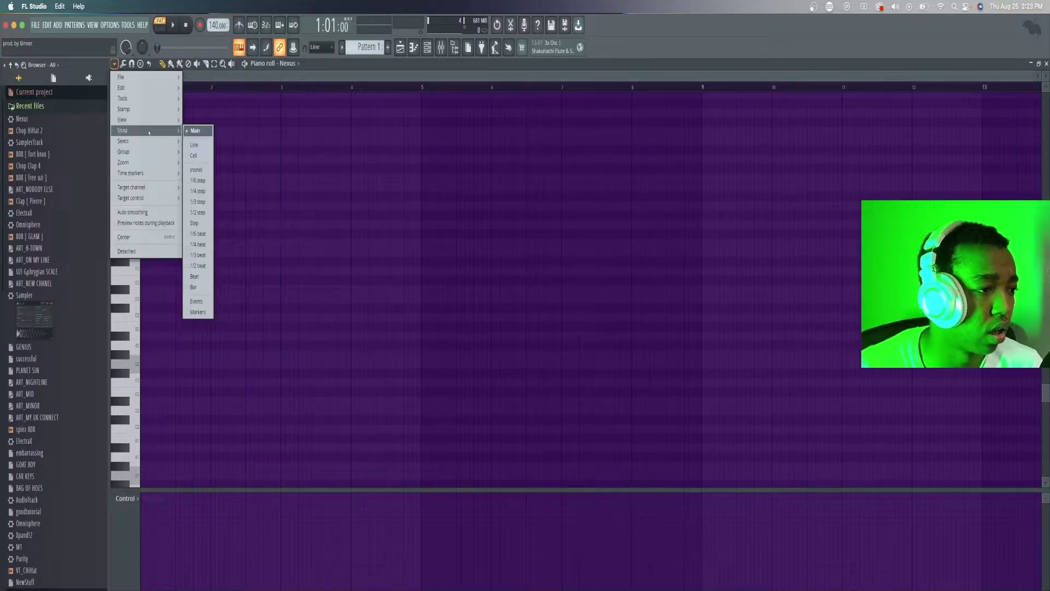
mouse_move(150, 119)
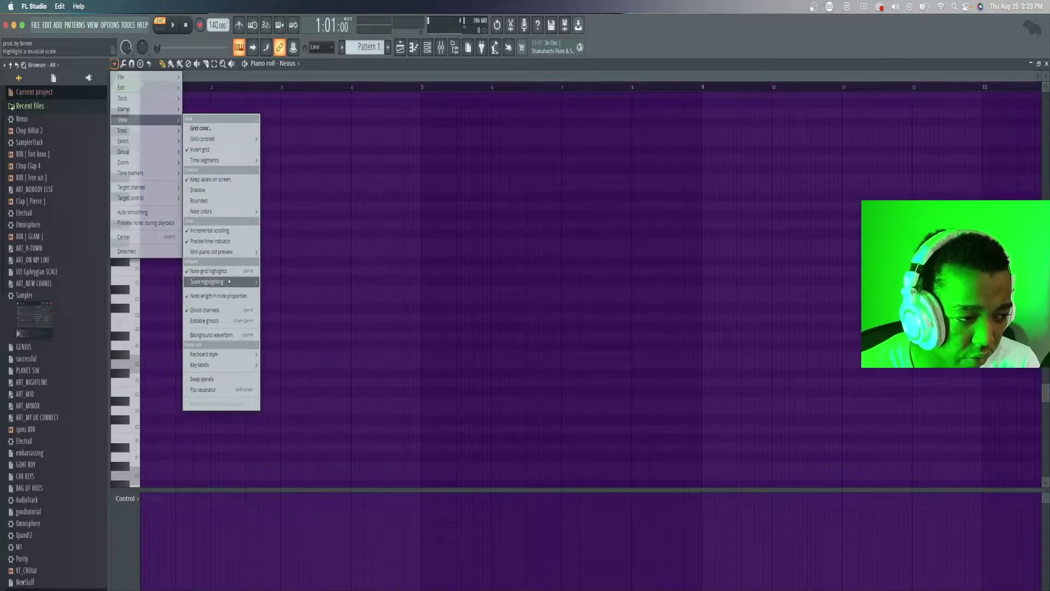
mouse_move(230, 282)
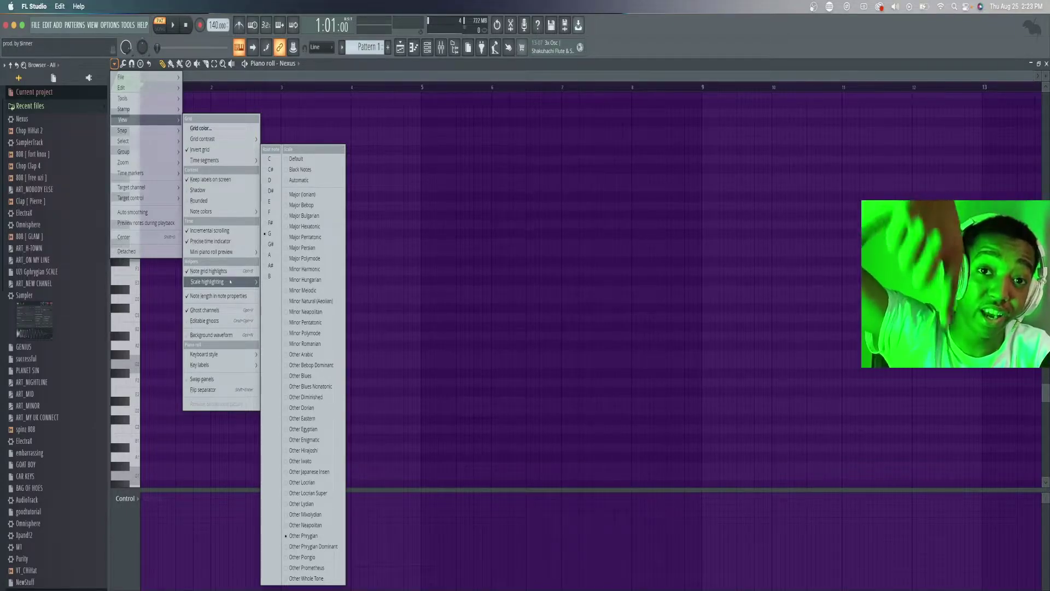
click(252, 238)
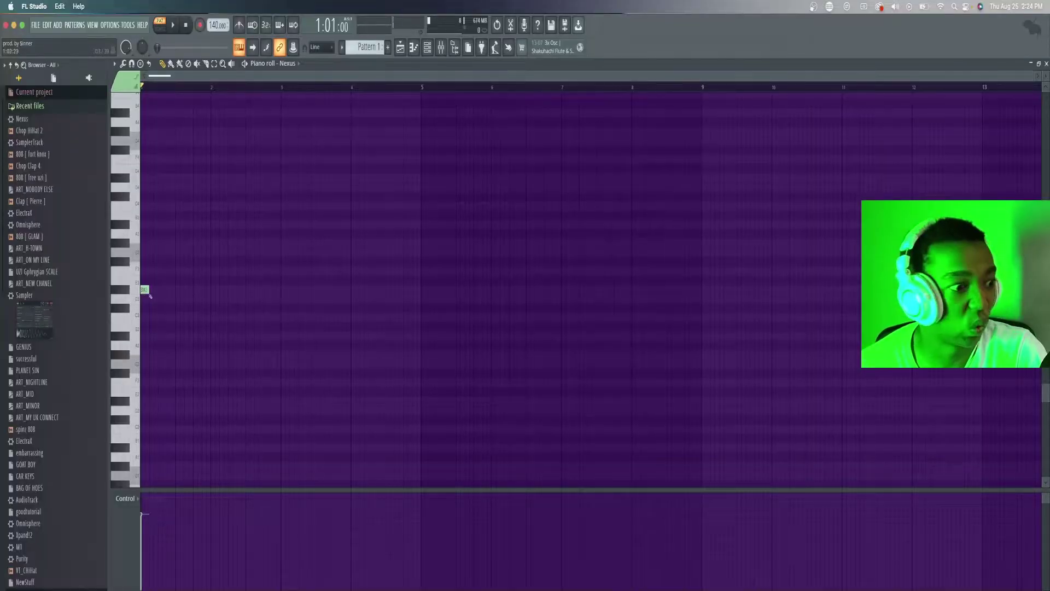
Step: Place a G5 note at the start of bar 1, lengthen it to three beats and play it
scroll(156, 262, up, 10)
scroll(157, 265, up, 8)
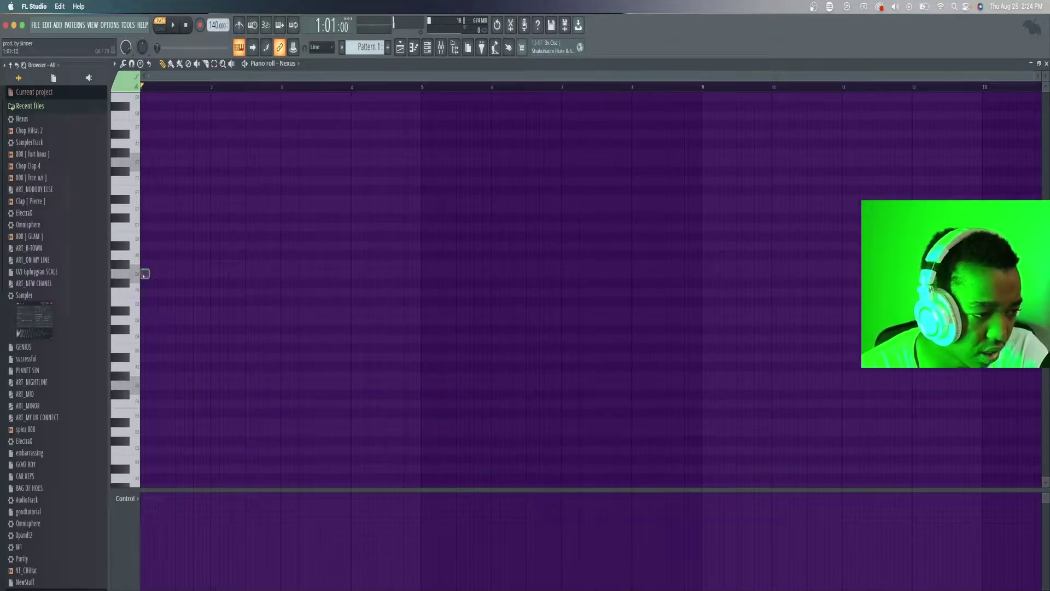
scroll(144, 307, down, 3)
click(144, 329)
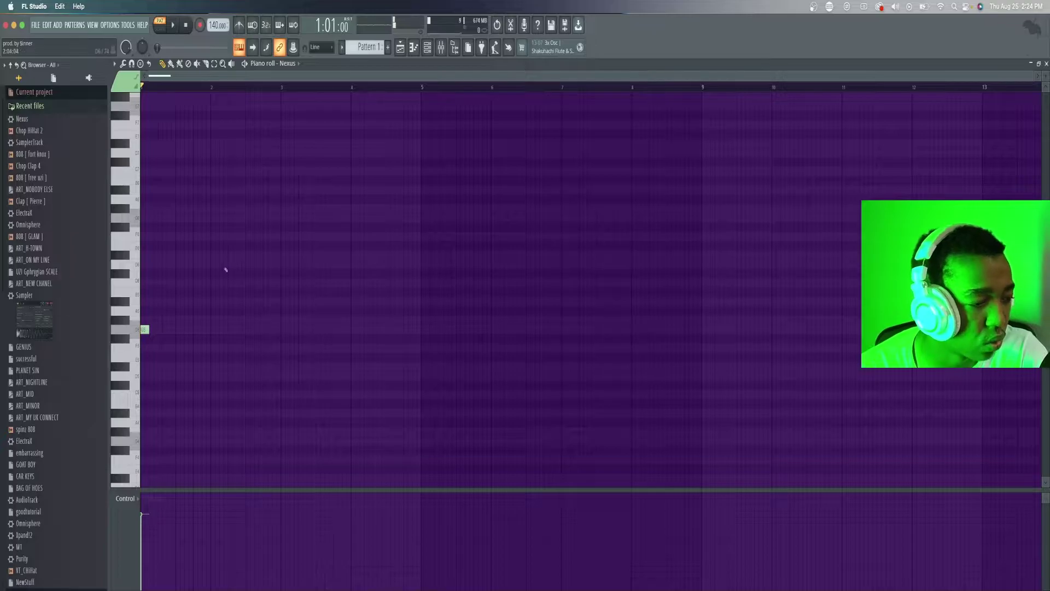
drag(151, 330, 190, 335)
key(space)
key(space)
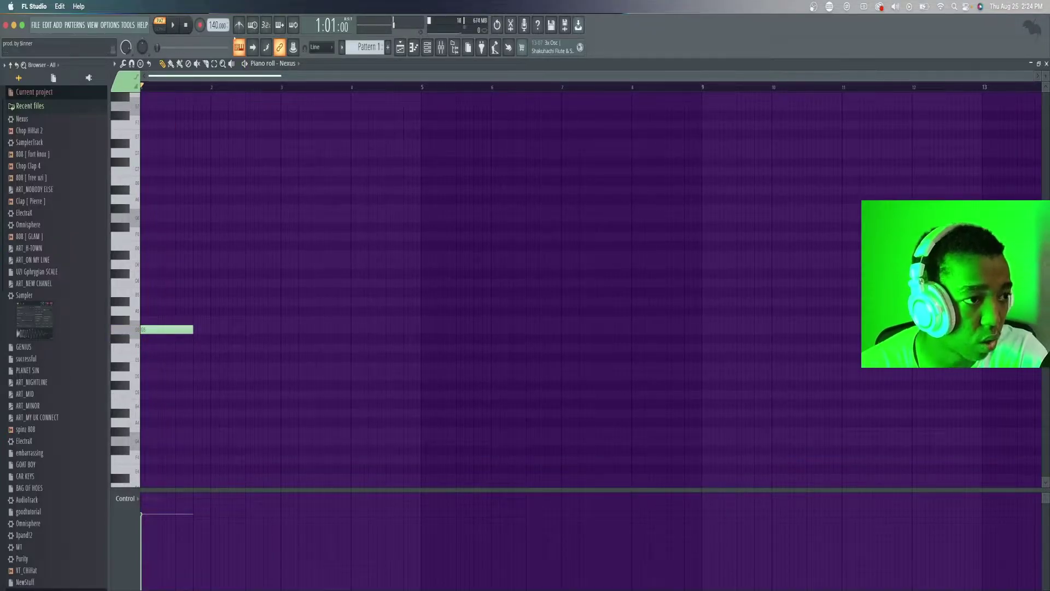
Step: Set the tempo to 165 BPM with the metronome on, and play the pattern
scroll(214, 25, up, 16)
key(space)
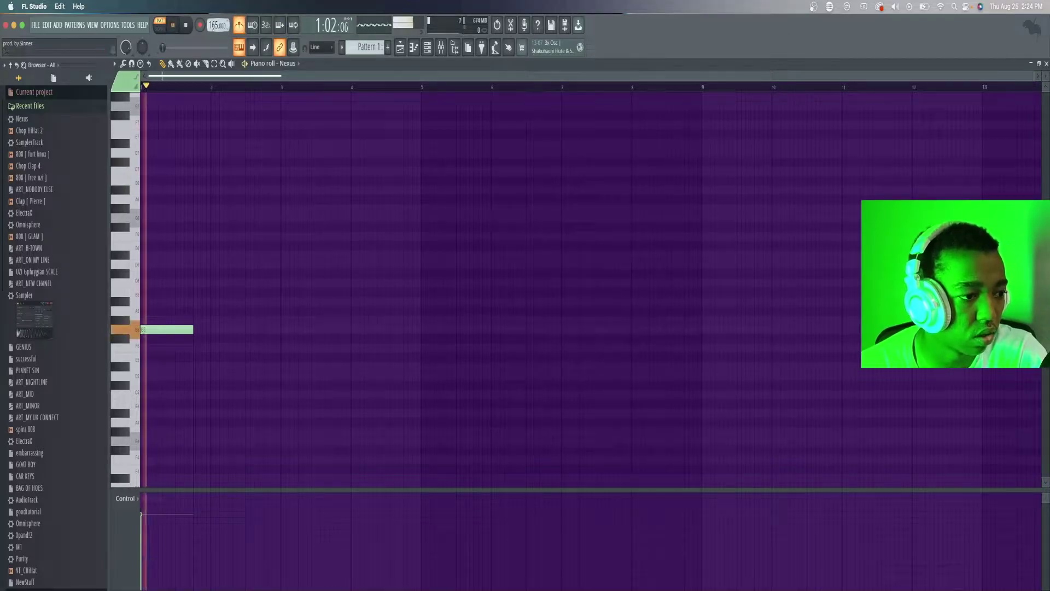
key(space)
Step: Add a three-beat A#5 note halfway through bar 1 and a three-beat F5 note at the start of bar 2, playing the result
click(171, 301)
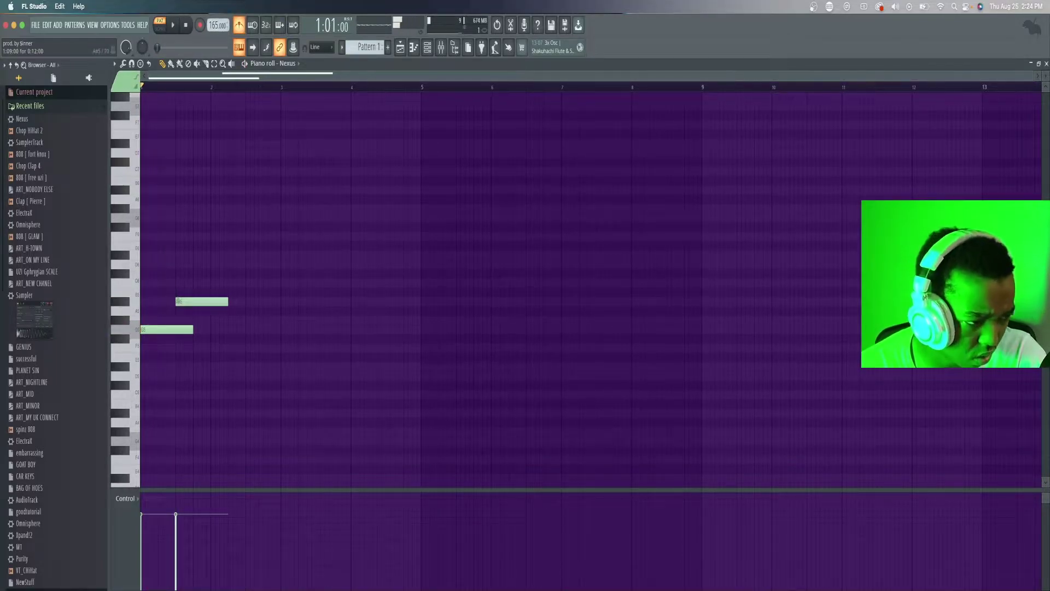
click(214, 348)
key(space)
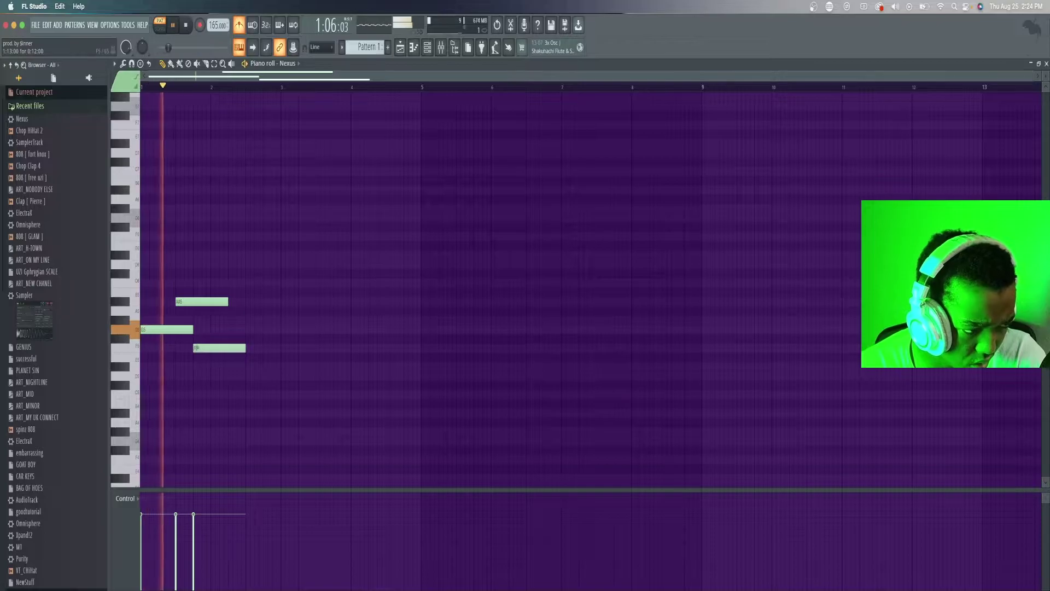
key(space)
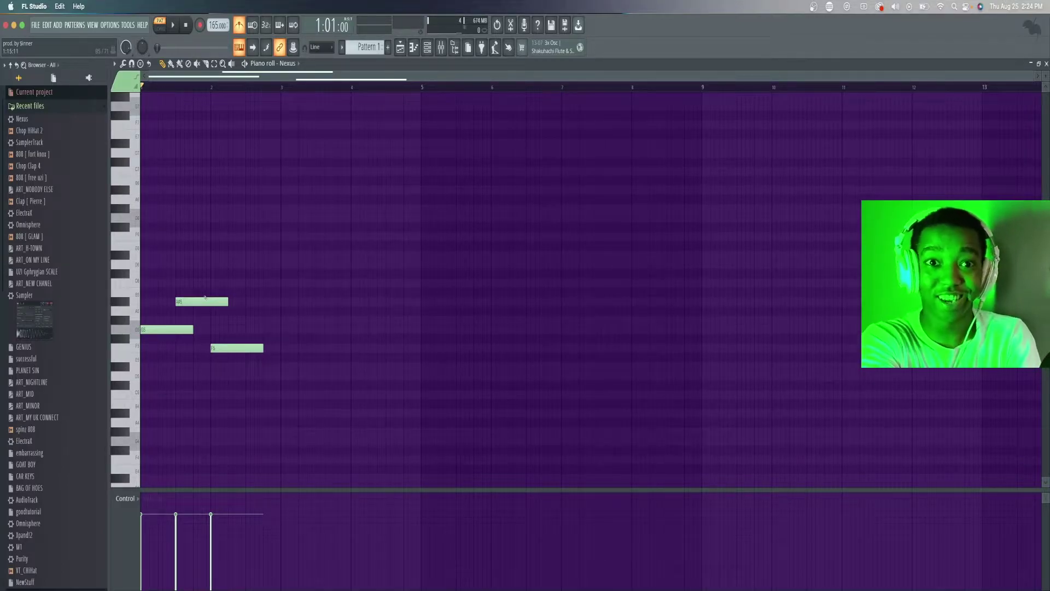
key(space)
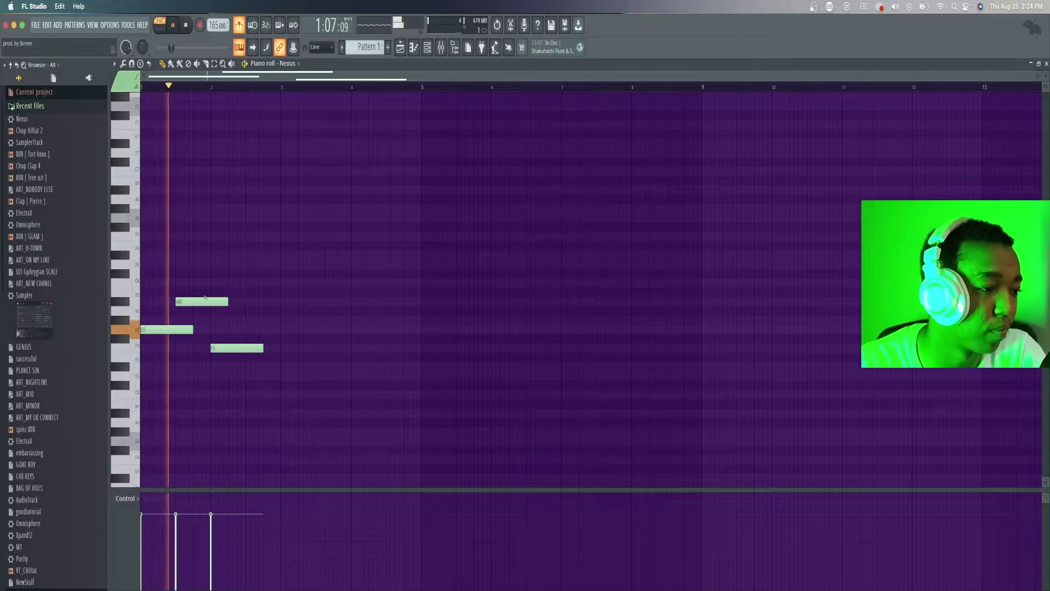
Step: Lower the F5 note in bar 2 to D5 and add a three-beat D#5 note halfway through bar 2
click(258, 328)
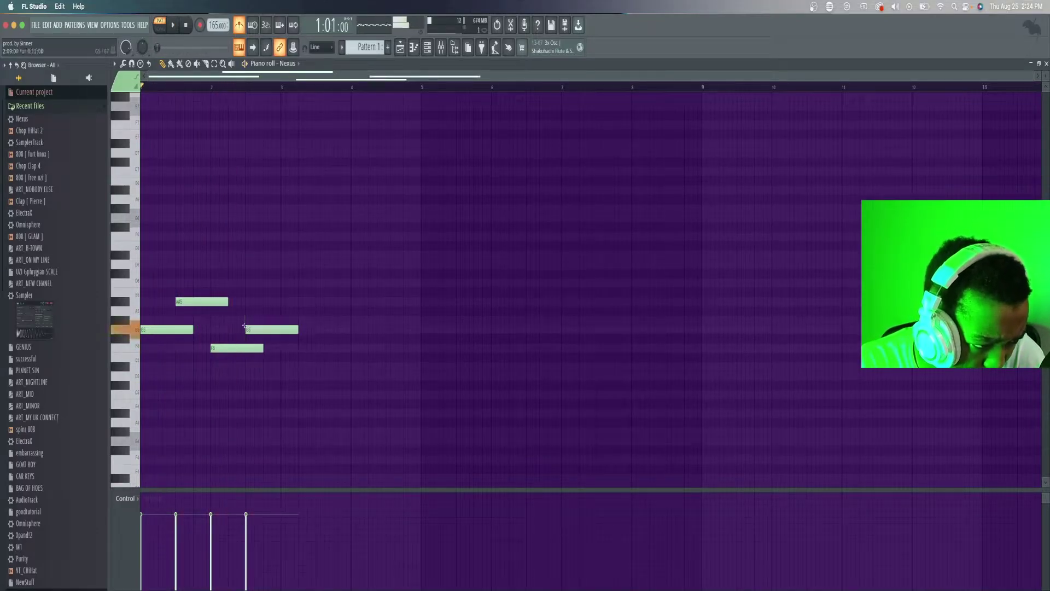
key(space)
drag(259, 327, 246, 366)
right_click(246, 366)
key(space)
drag(222, 348, 223, 376)
click(249, 367)
key(space)
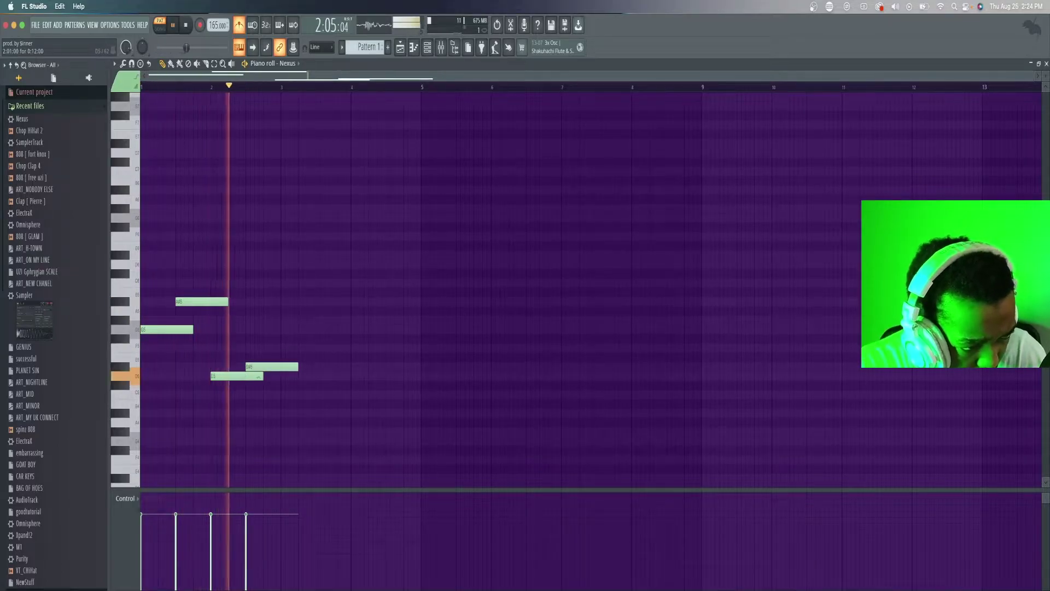
Step: Shorten the D#5 note to two beats so it ends at bar 3, and play the melody
key(space)
drag(284, 367, 281, 366)
key(space)
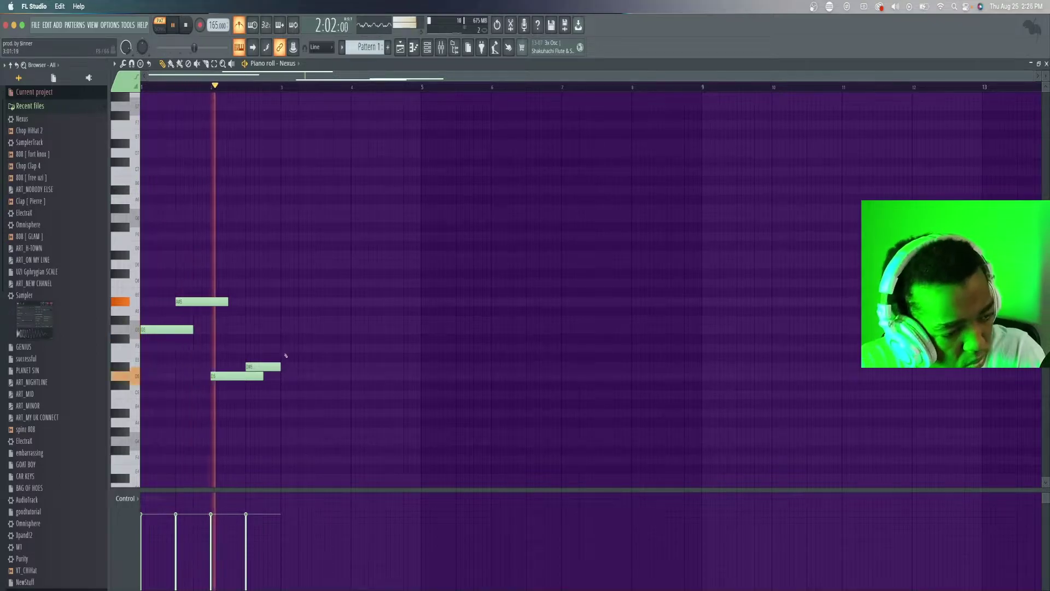
key(space)
Step: Add two-beat G5 and F5 notes in bar 3, one in each half, and play the melody
drag(282, 348, 280, 324)
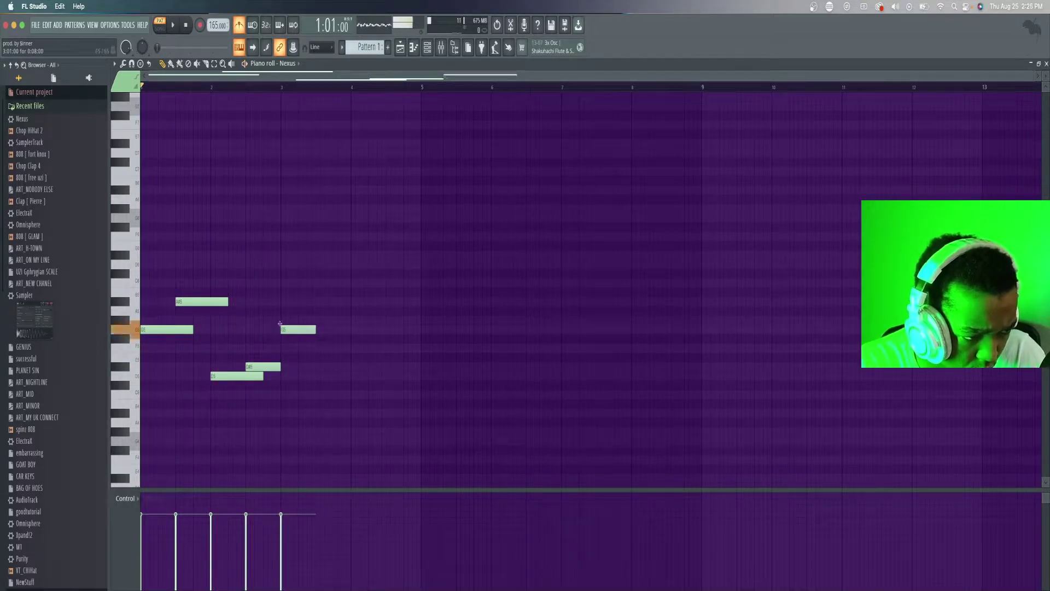
click(323, 348)
key(space)
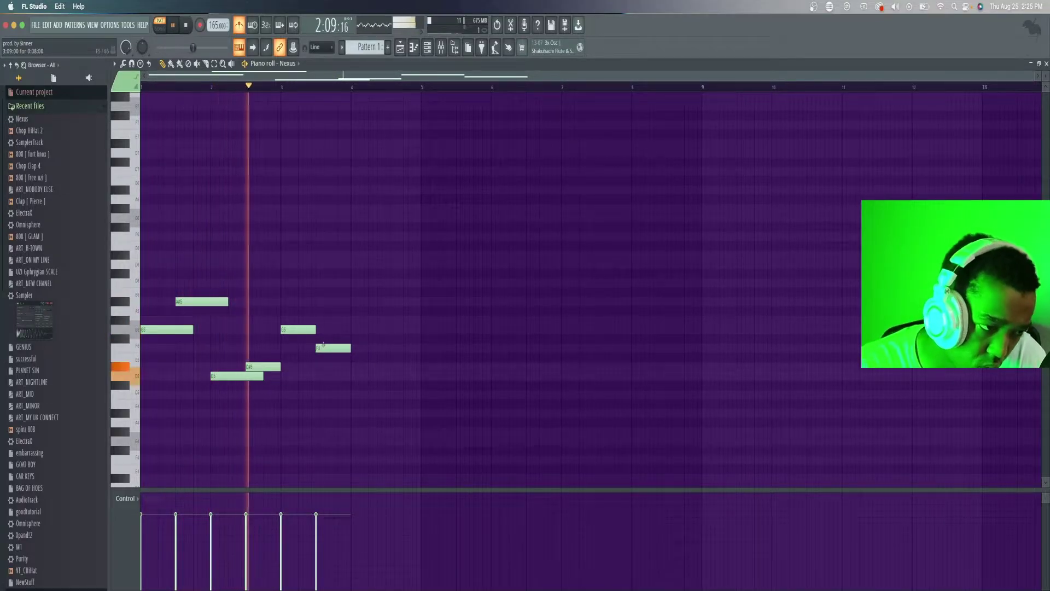
key(space)
Step: Fill bar 4 with a two-beat D#5 note followed by a two-beat D5 note, and start playback
click(358, 366)
click(391, 376)
key(space)
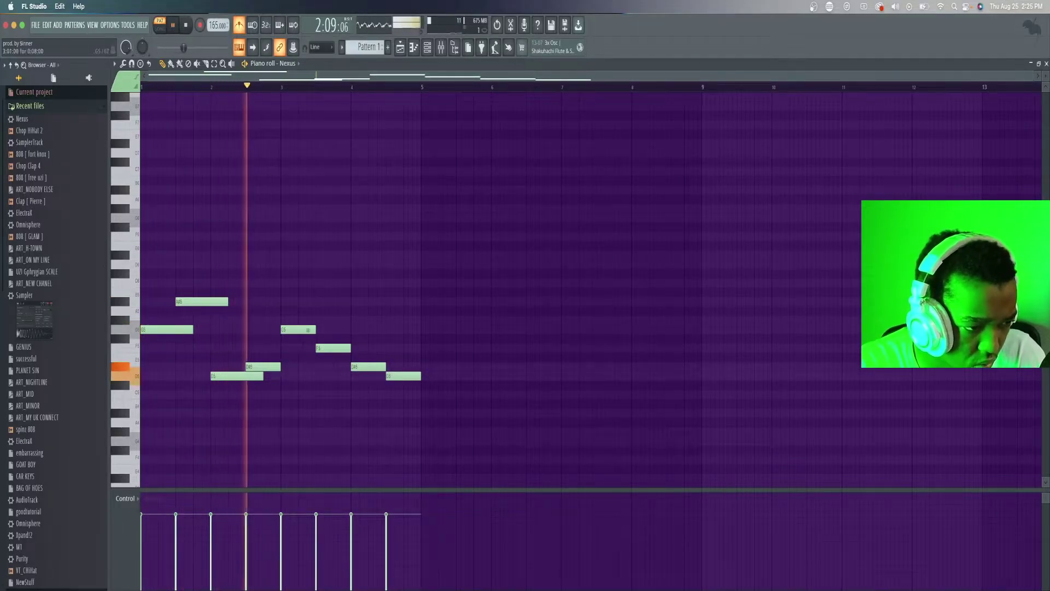
Step: Lengthen the G5 and F5 notes in bar 3 to three beats and the D#5 note in bar 4 to ten steps
drag(315, 329, 369, 348)
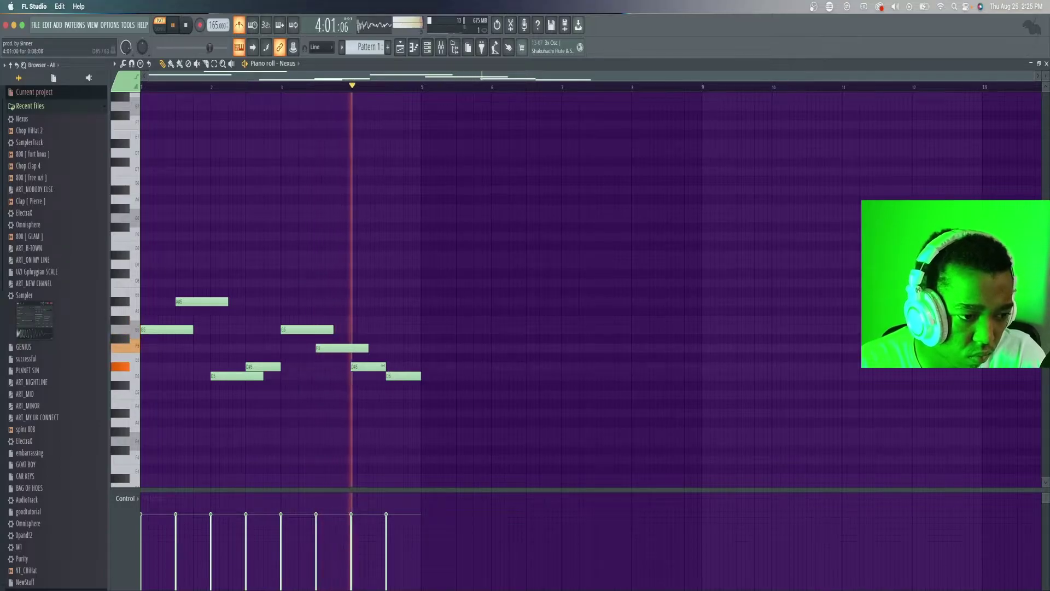
drag(386, 367, 395, 368)
key(space)
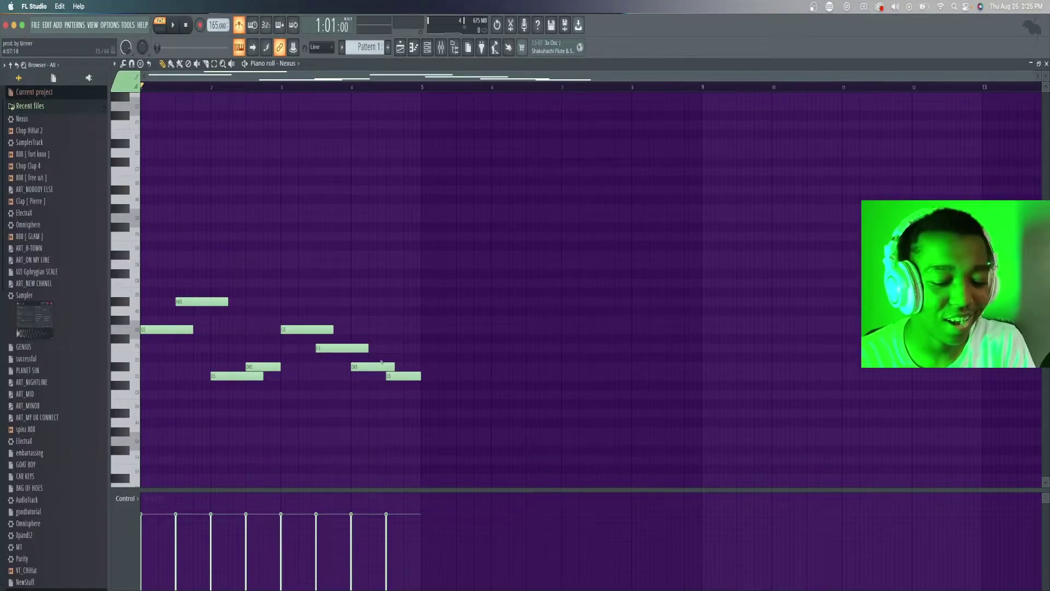
Step: Add a ten-step C6 note above the G5 at the start of bar 1 and play it
scroll(270, 382, down, 8)
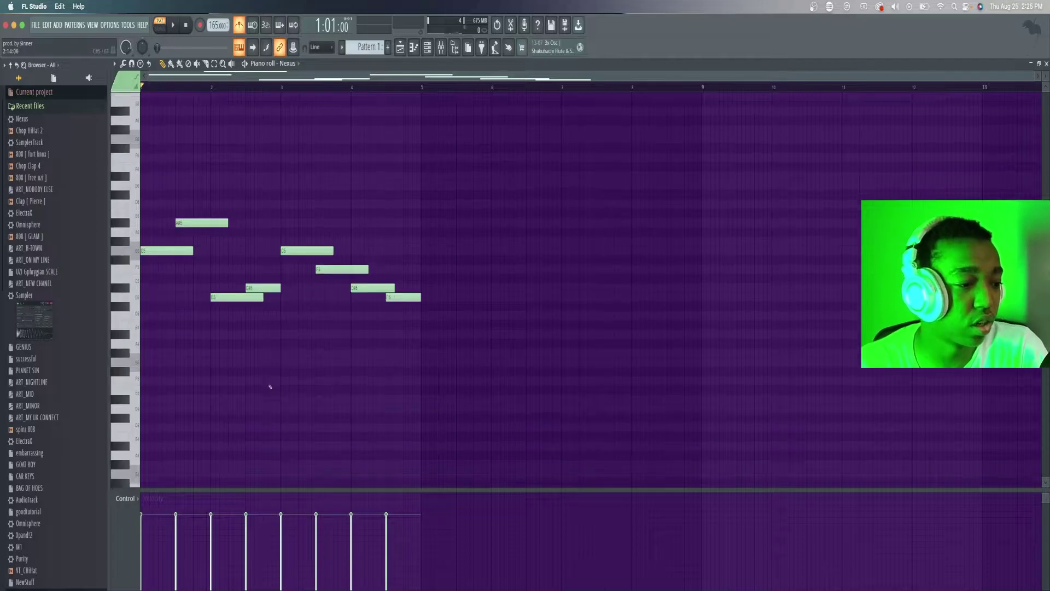
scroll(265, 383, up, 6)
scroll(248, 384, down, 8)
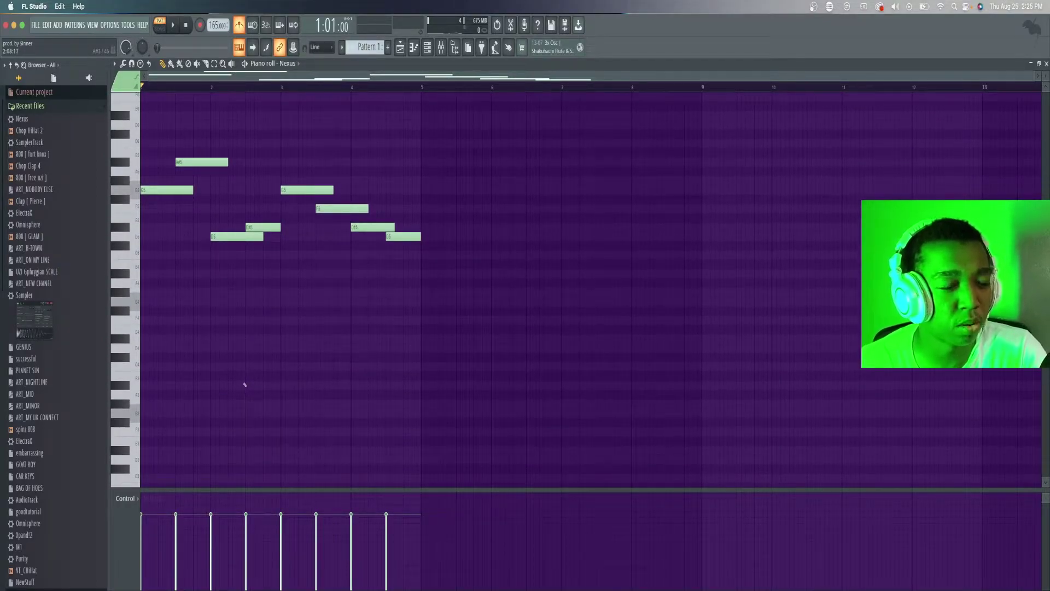
click(164, 236)
drag(164, 236, 146, 136)
key(space)
key(space)
key(space)
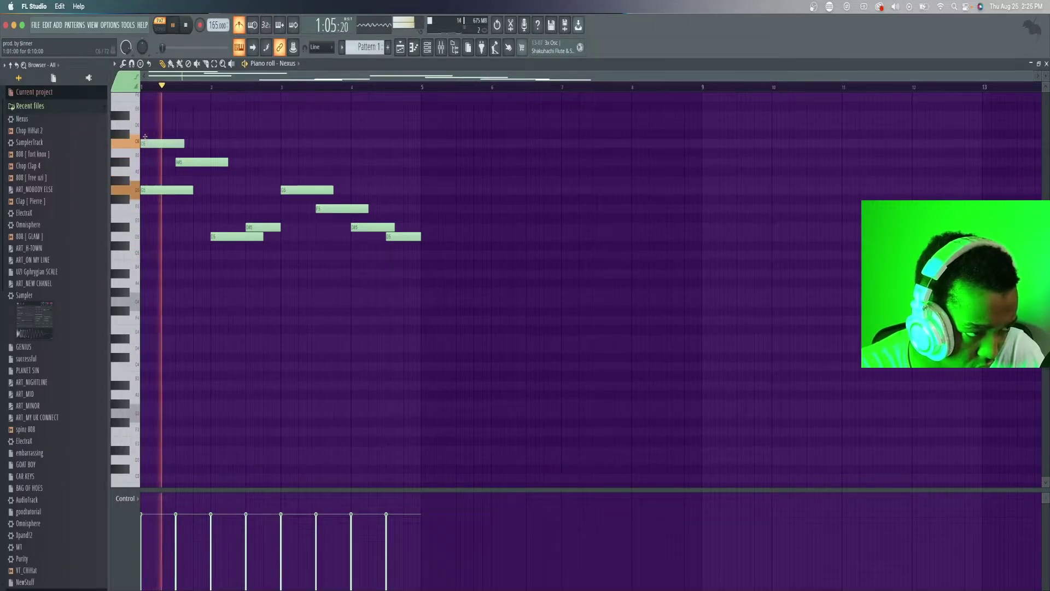
key(space)
Step: Add a ten-step D#5 note at the start of bar 1 to complete the first chord, and play it
click(146, 229)
key(space)
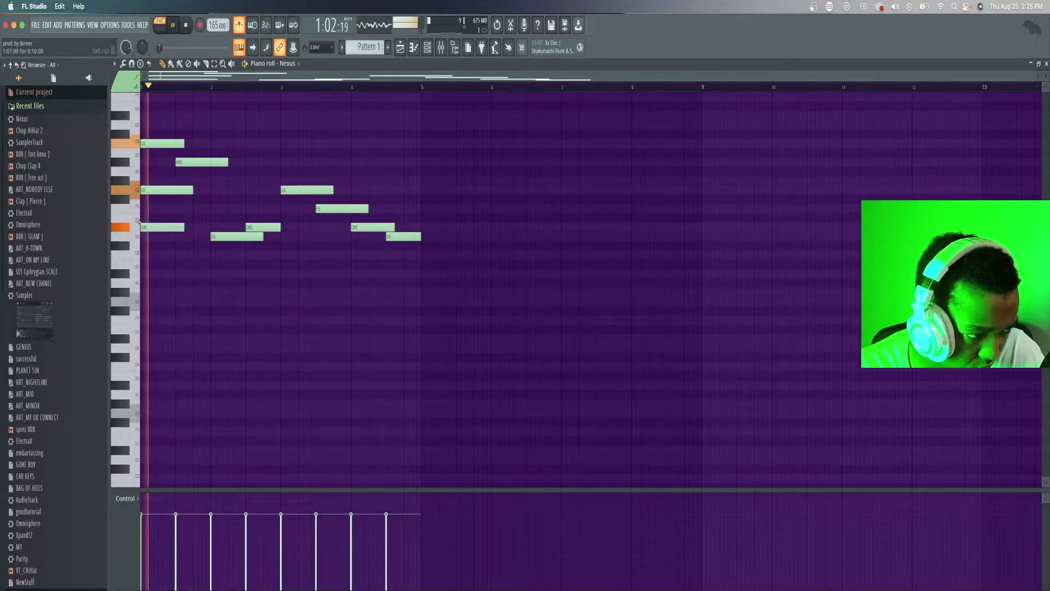
key(space)
key(space)
key(space)
key(space)
Step: Add ten-step A#4 and F5 notes around the D5 at the start of bar 2 and play the chords
drag(193, 253, 209, 272)
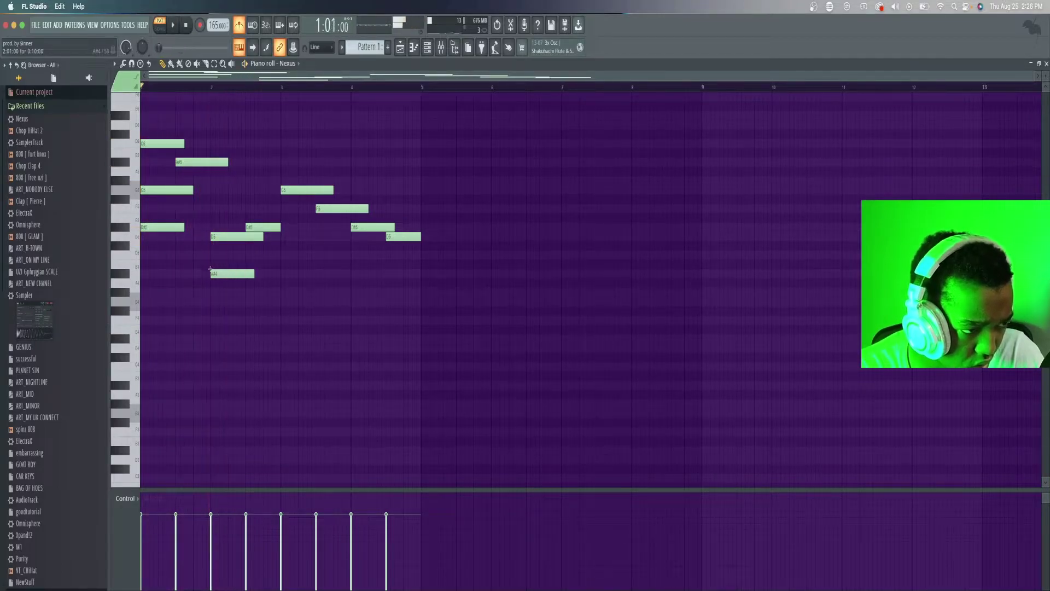
key(space)
key(space)
click(210, 209)
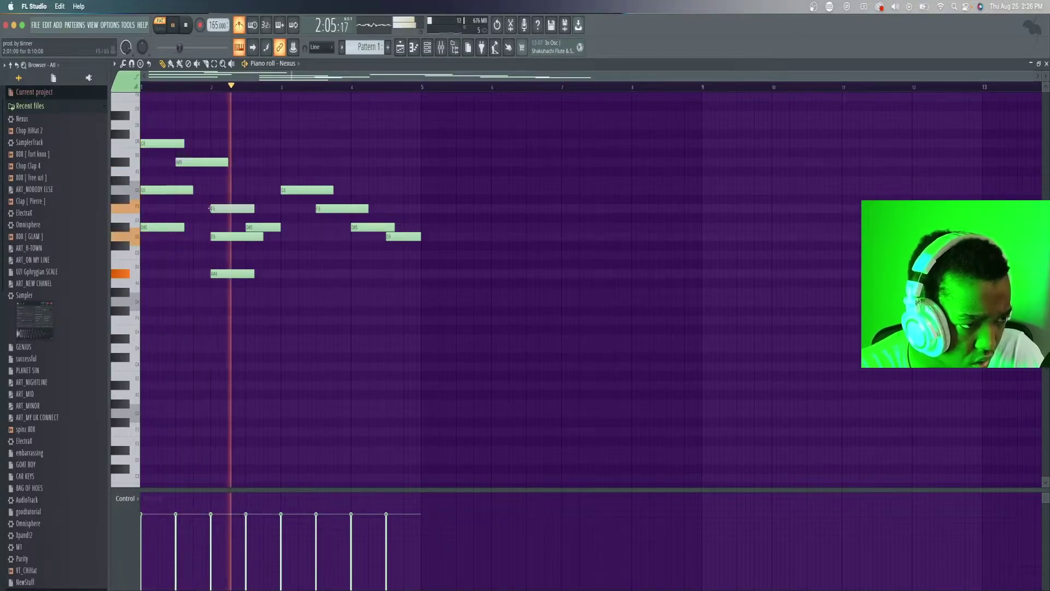
key(space)
key(space)
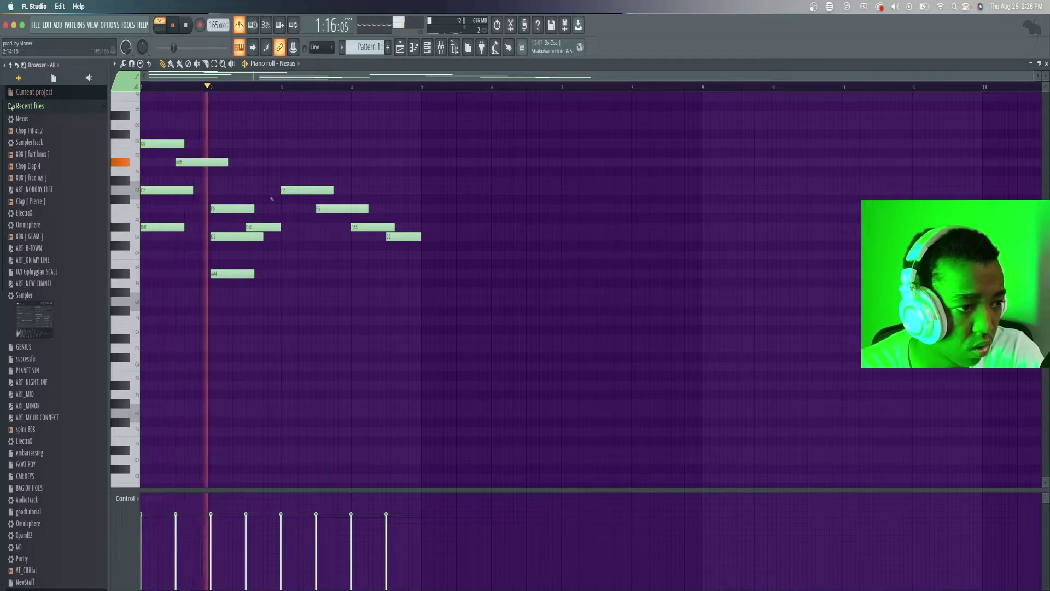
Step: Play the four-bar progression from the start
key(space)
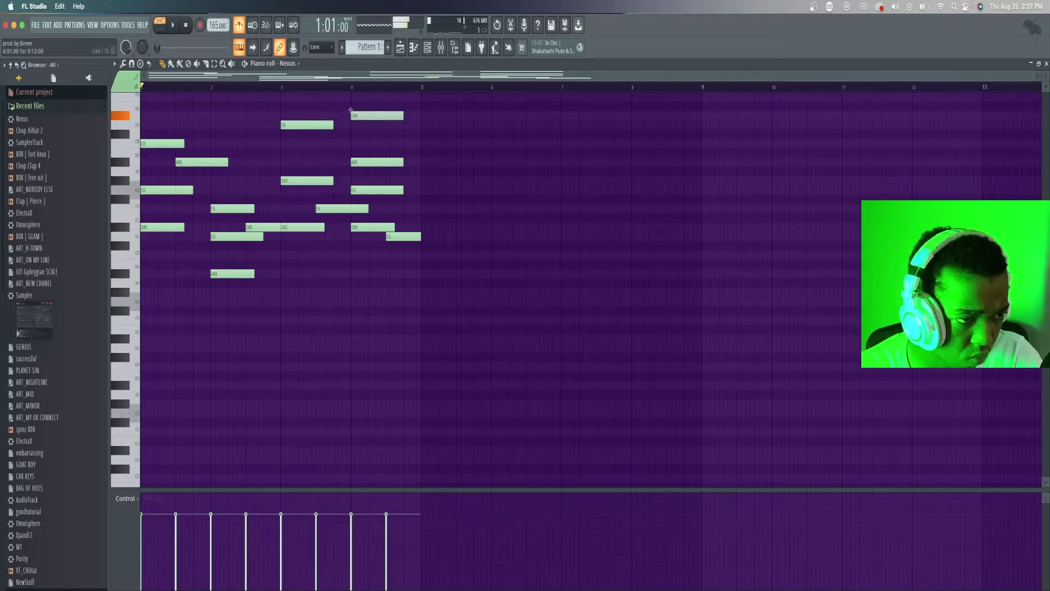
key(space)
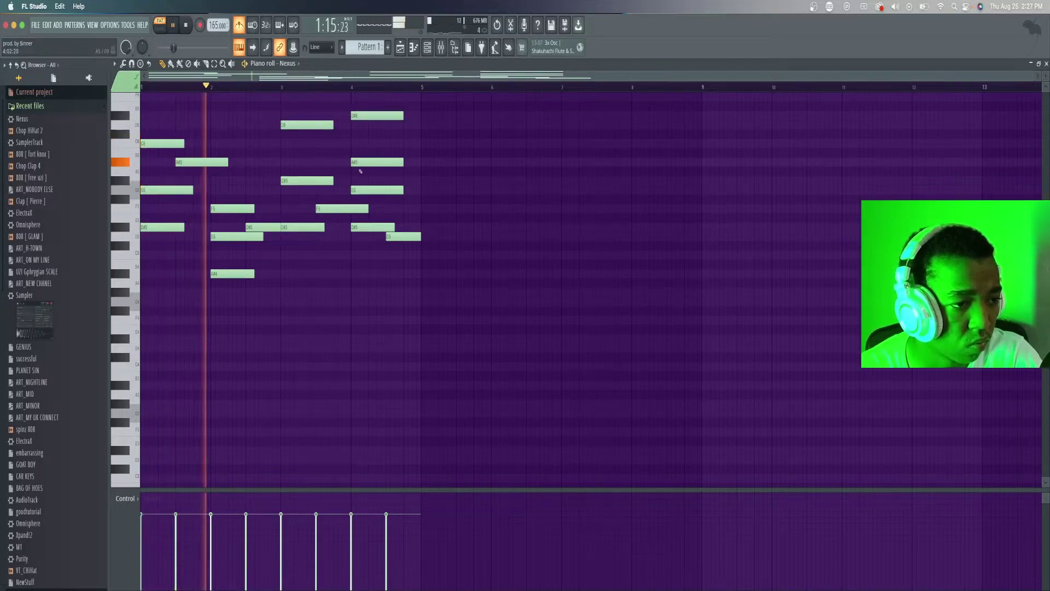
Step: Change the top chord notes to D#6 in bar 3 and D6 in bar 4, and play the progression
key(space)
key(space)
drag(356, 115, 365, 126)
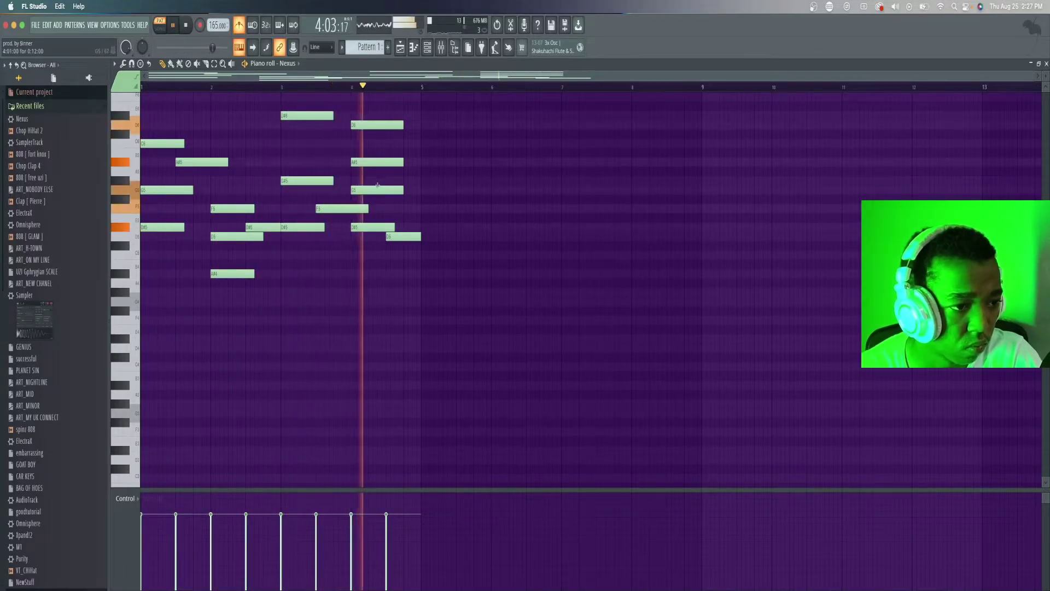
key(space)
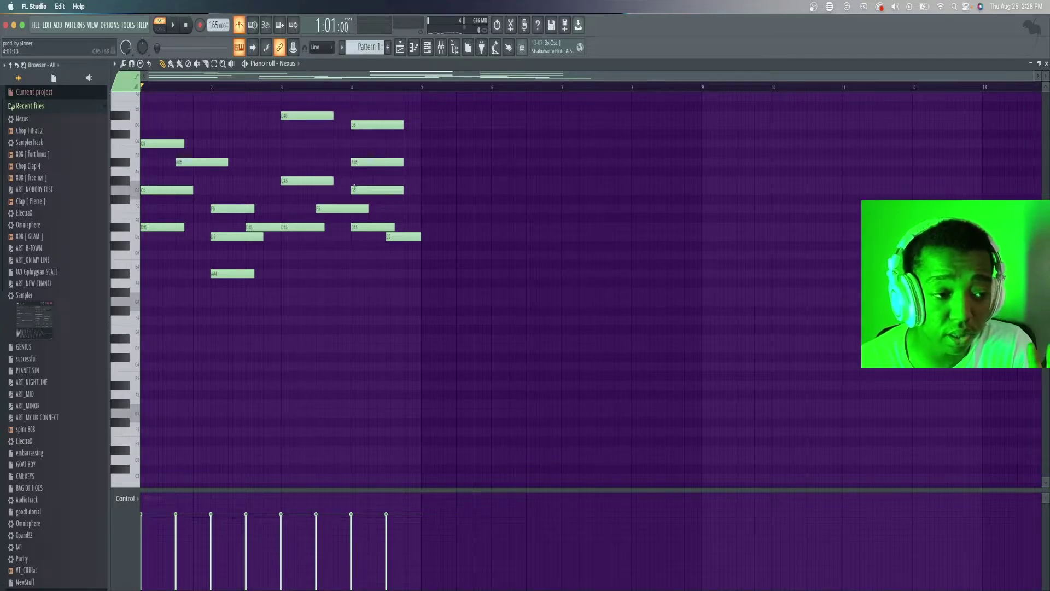
Step: Try a twelve-step B5 note right after the bar 4 chord, play it from bar 4, and remove it
scroll(275, 179, up, 5)
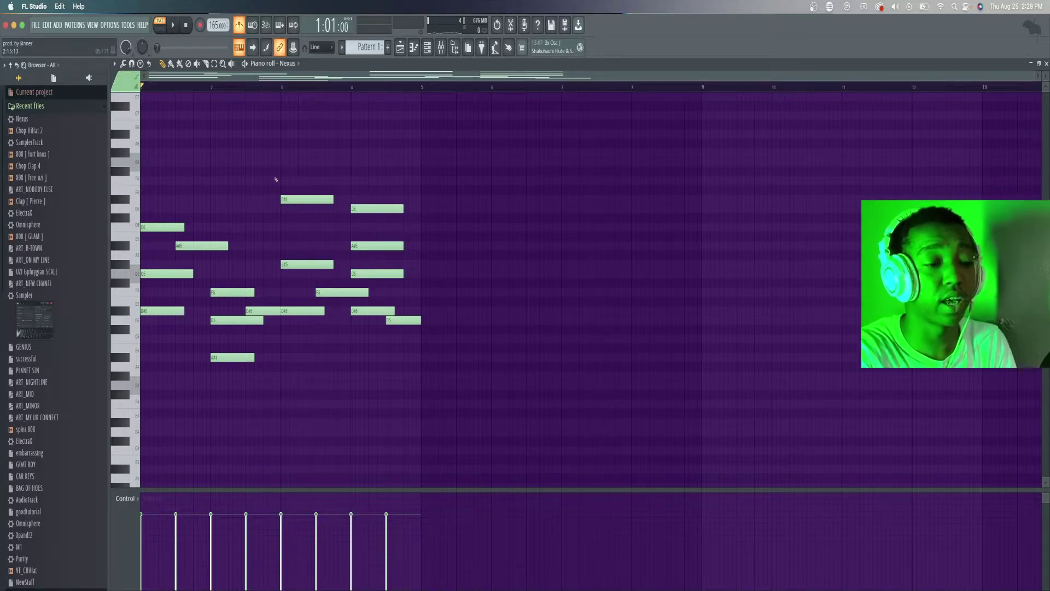
click(422, 239)
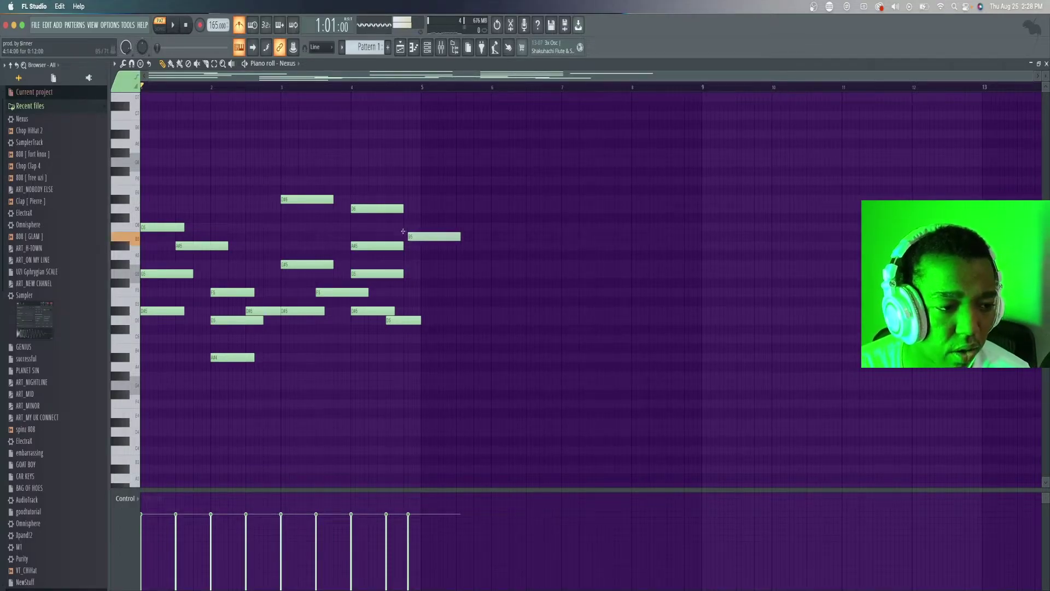
click(352, 90)
key(space)
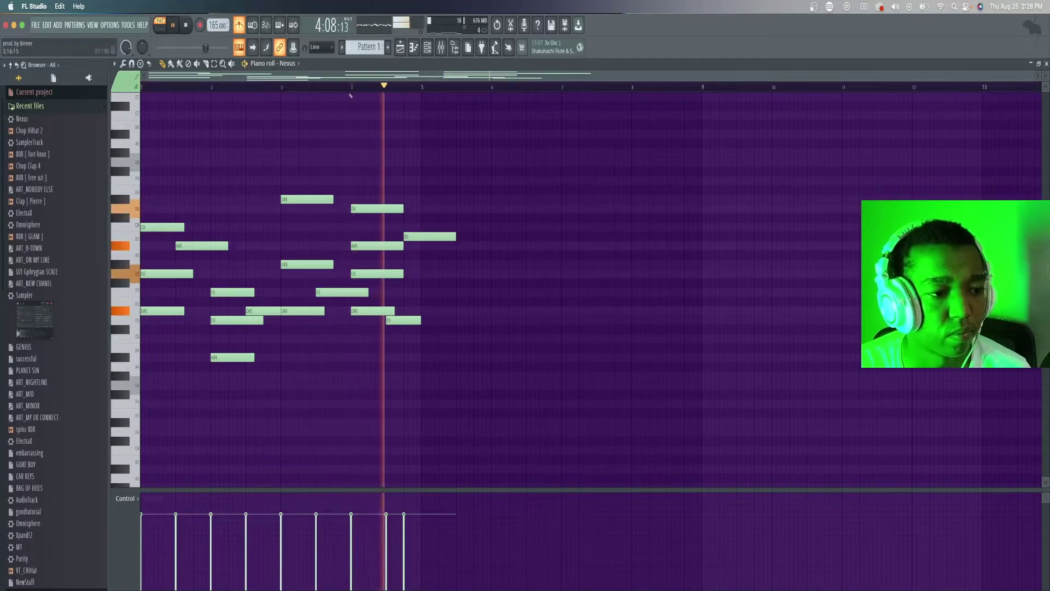
key(space)
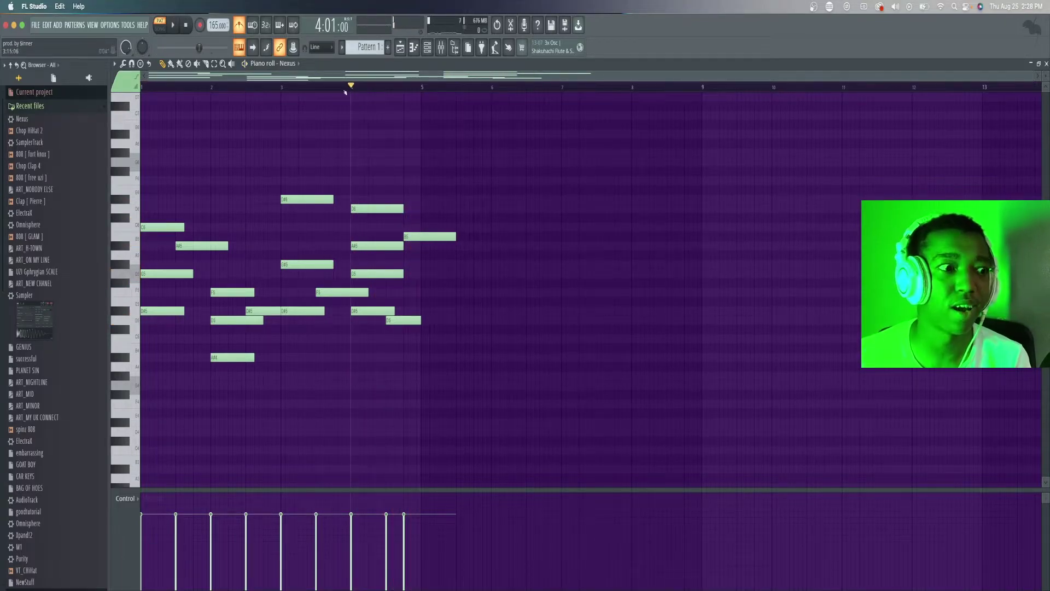
key(space)
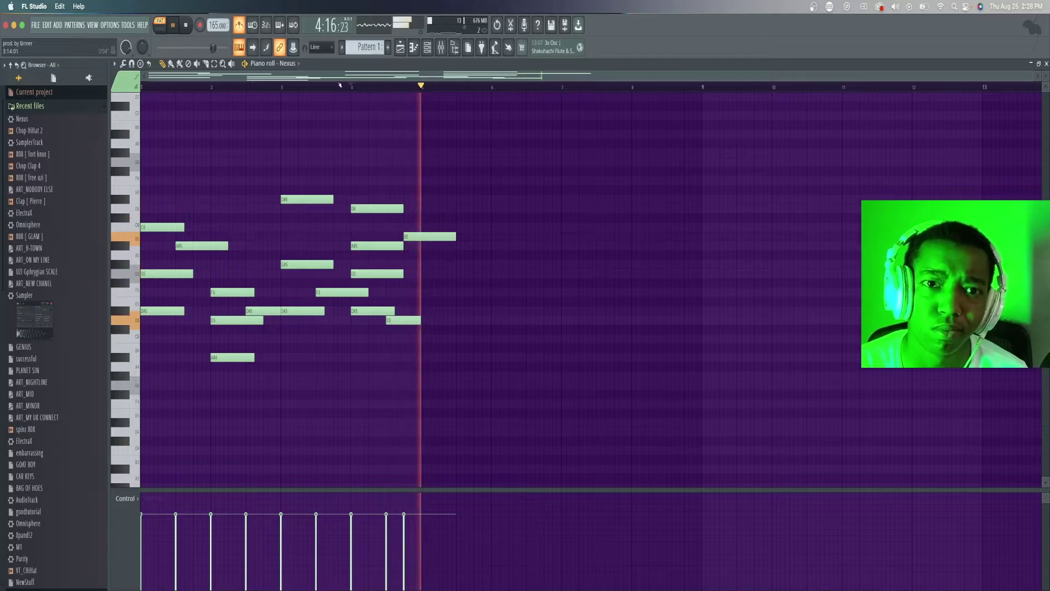
key(space)
right_click(426, 238)
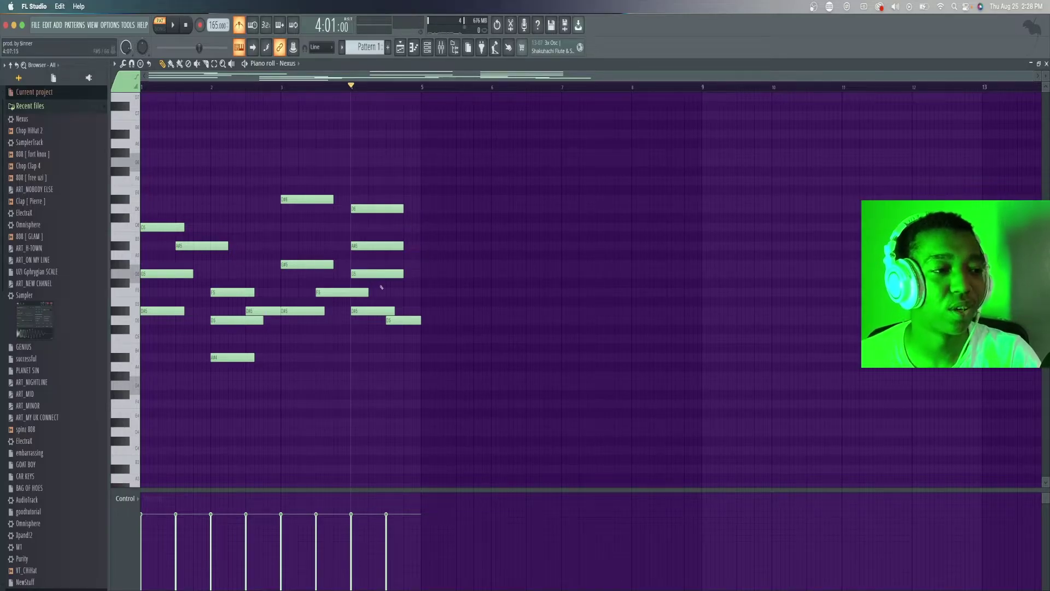
Step: Start a high counter-melody with a two-step C7 note at the start of bar 1, and play it
key(space)
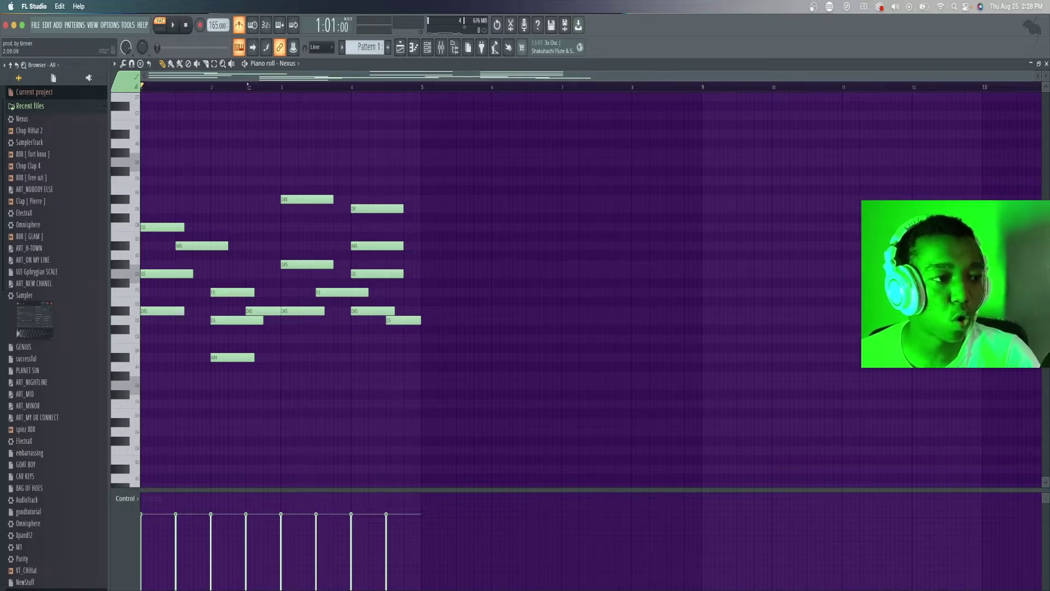
drag(246, 87, 228, 87)
click(164, 88)
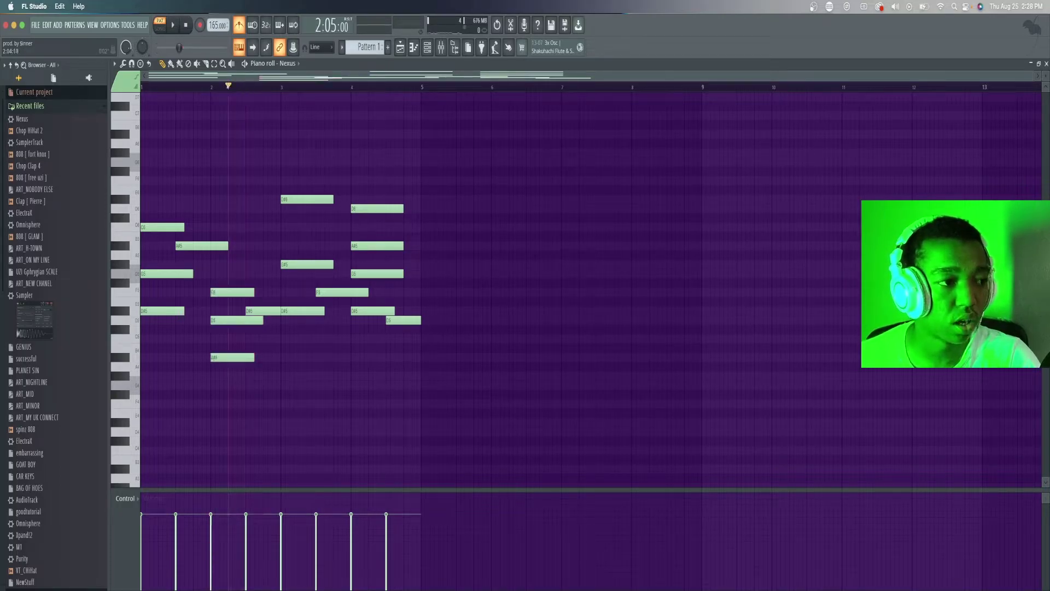
scroll(163, 89, up, 4)
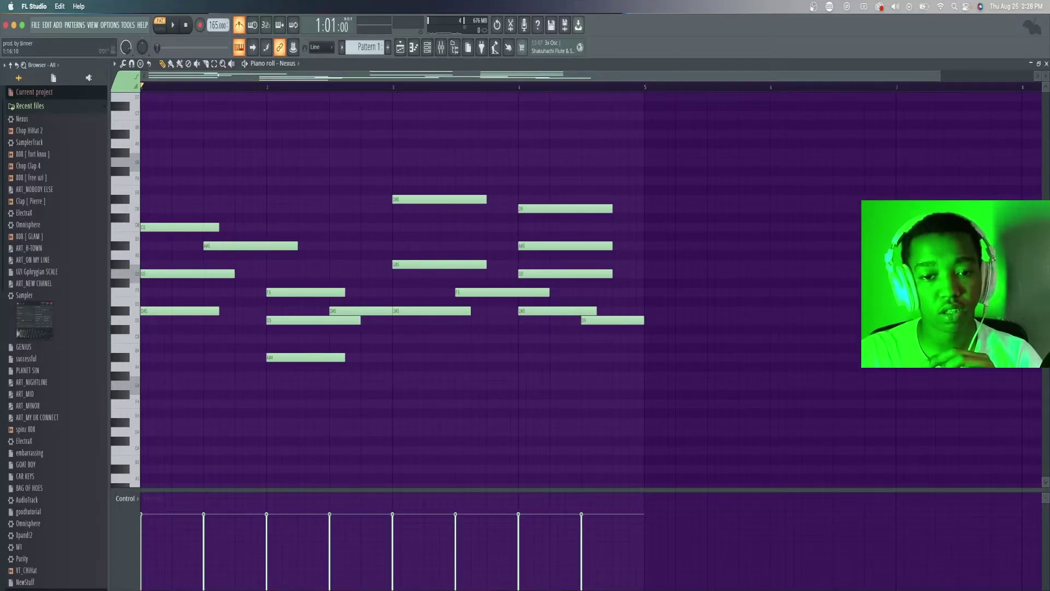
scroll(156, 230, up, 4)
click(155, 228)
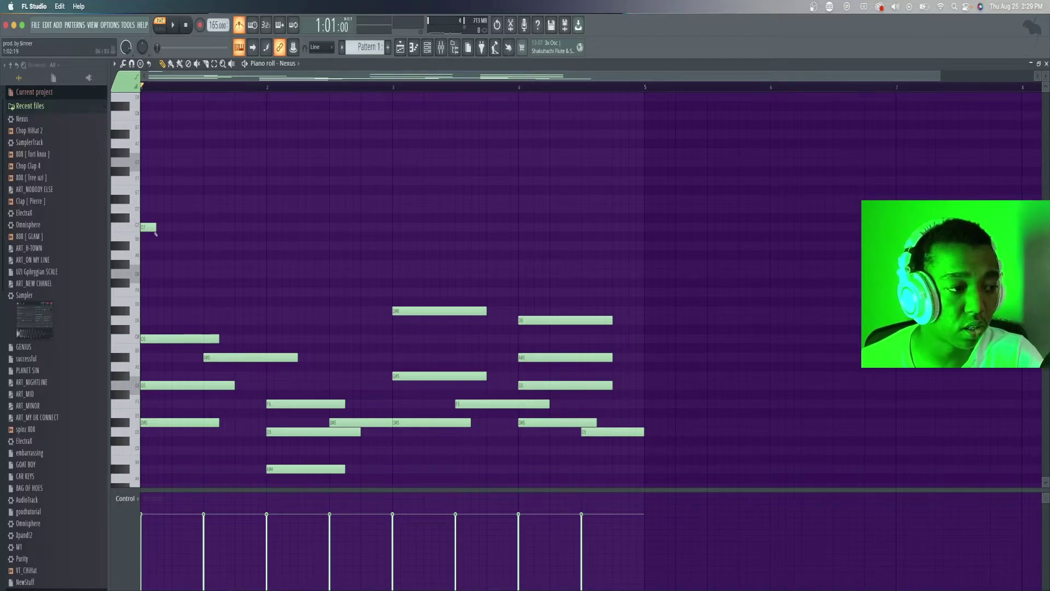
key(space)
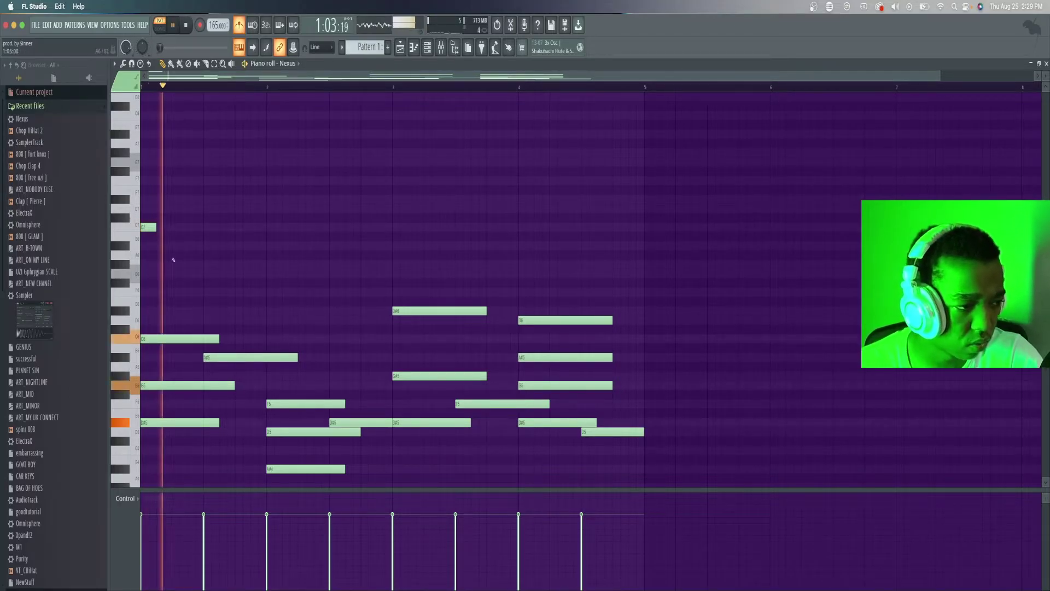
Step: Continue the counter-melody down with two-step A#6, G#6 and G6 notes directly after the C7, and play them
drag(176, 235, 164, 246)
key(space)
click(173, 265)
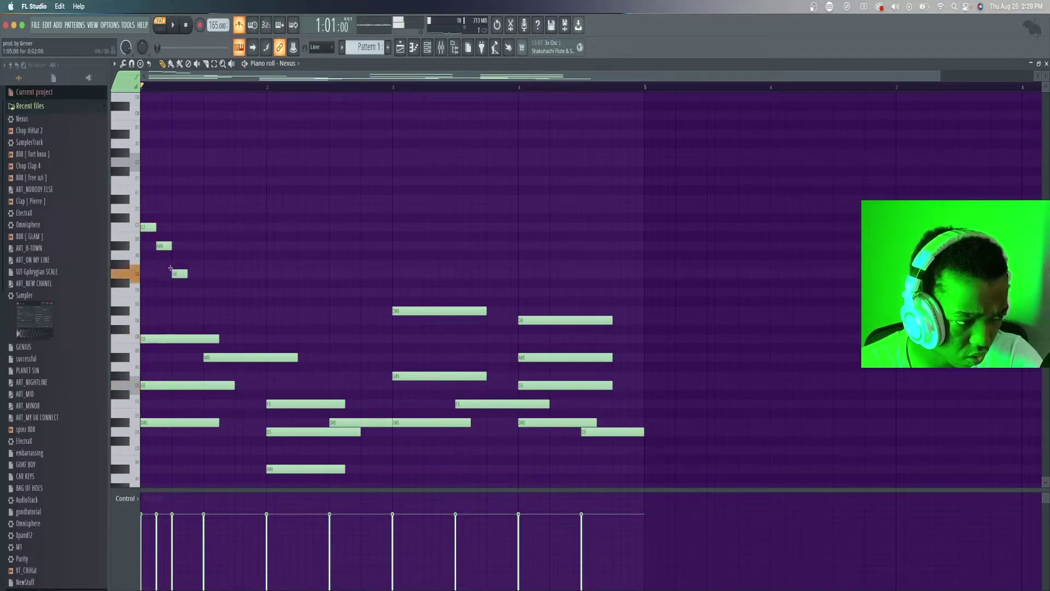
click(189, 274)
key(space)
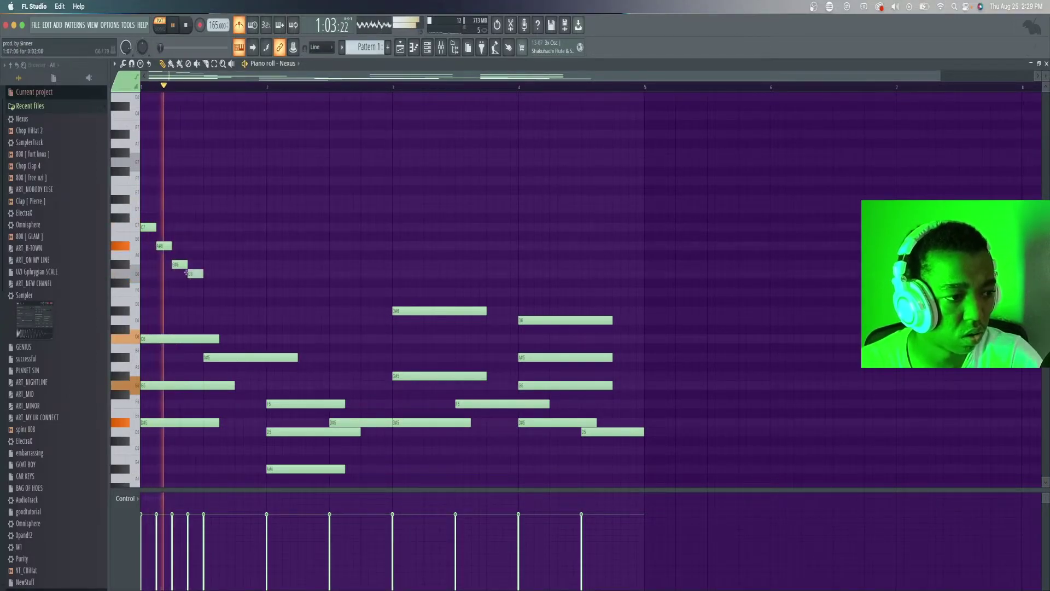
key(space)
Step: Add two-step D6, F6, G#6 and G6 notes in bar 1's second half and A#6, G#6, G6, G#6 in bar 2's first half, and play them
key(ctrl+v)
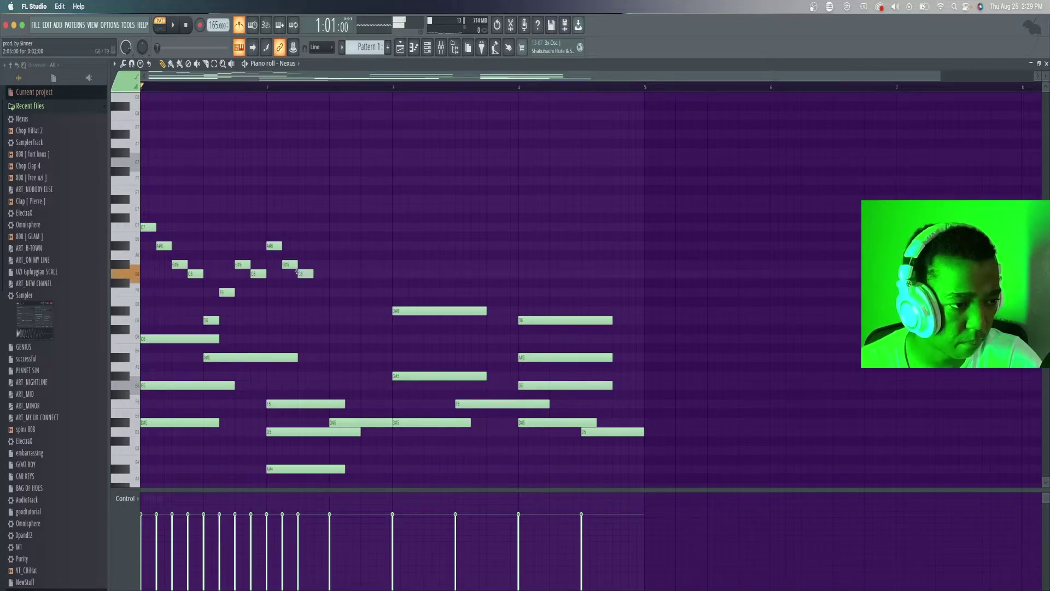
key(space)
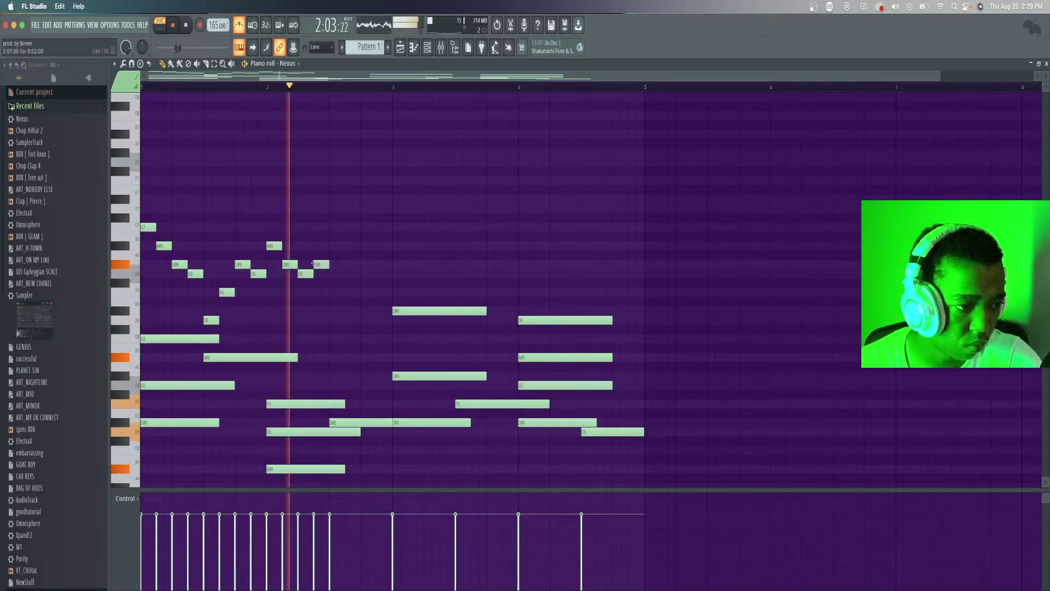
click(314, 265)
key(space)
key(space)
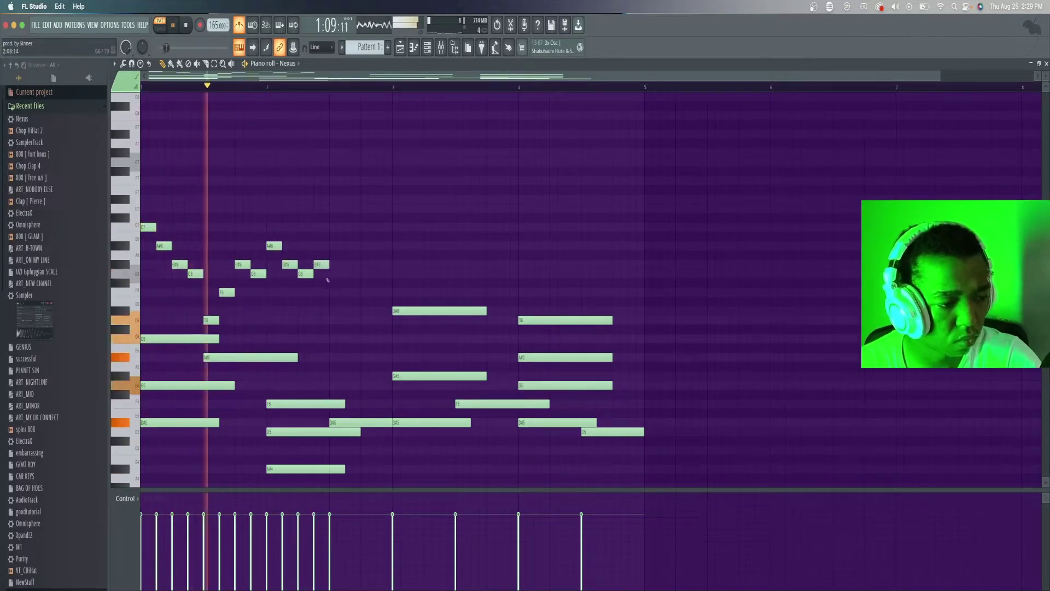
key(space)
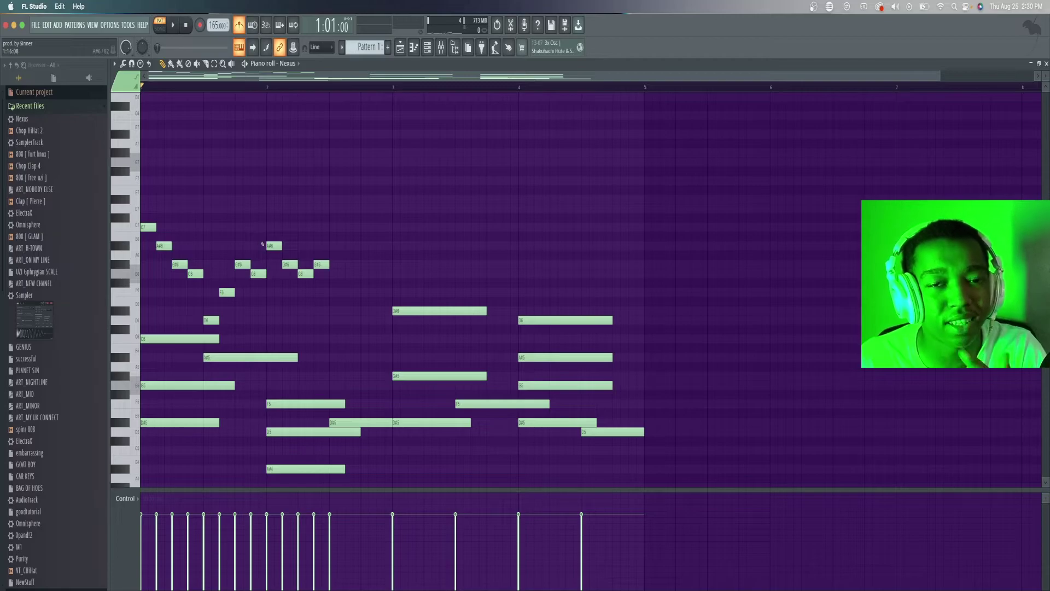
Step: Finish bar 2 with two-step A#6, G6, G#6, G6 notes, start bar 3 with D7, D#7, C7, D7, and play the melody
drag(337, 246, 441, 211)
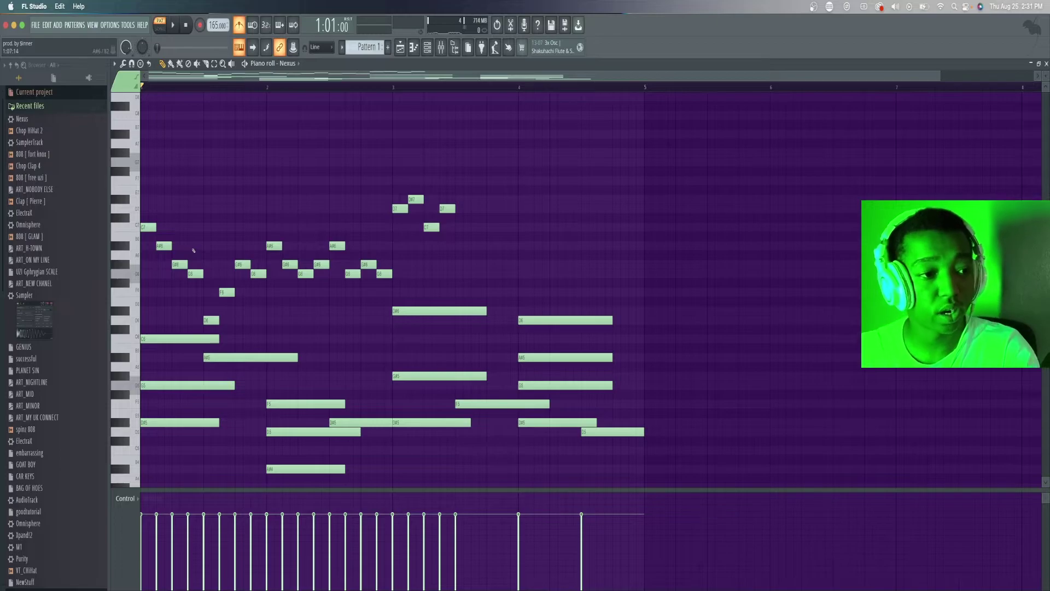
scroll(208, 365, down, 3)
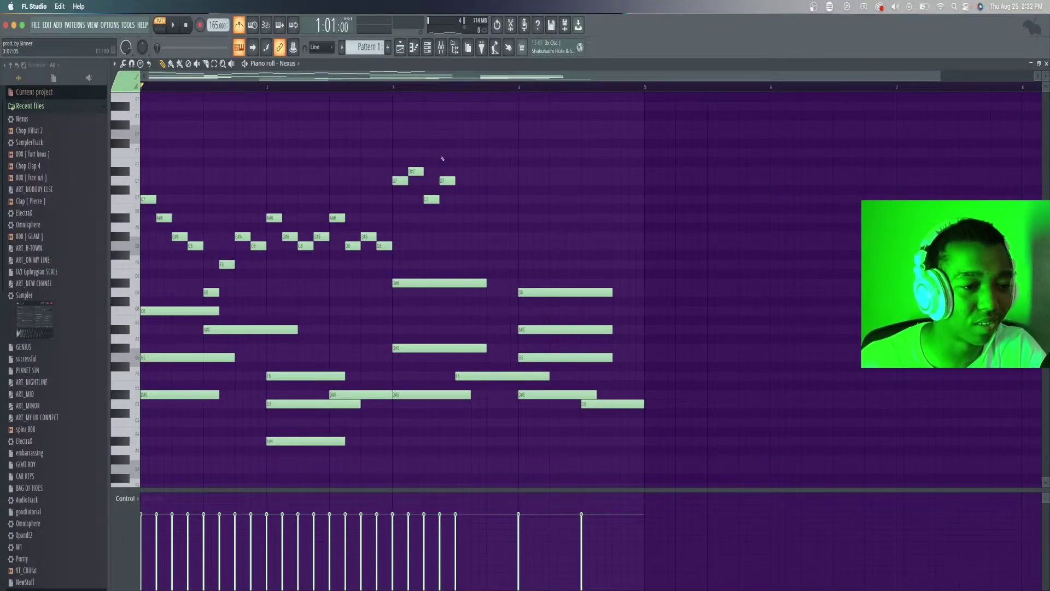
key(space)
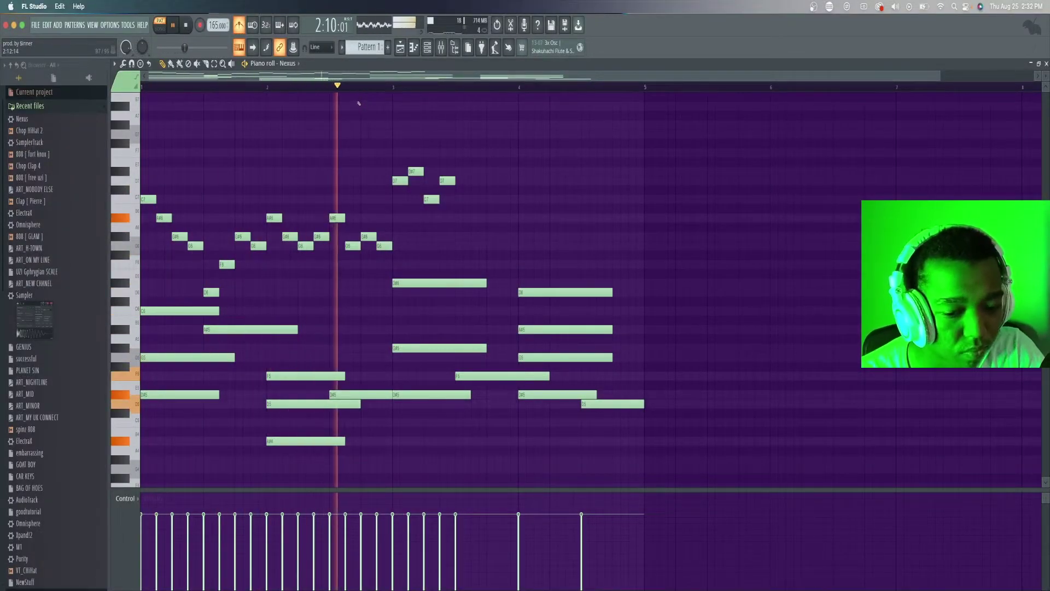
key(space)
Step: Finish bar 3 with two-step A#6, C7, G6, G#6 notes, fill bar 4 with G7, F7, D#7, C7 twice, and play the melody
click(460, 217)
click(471, 199)
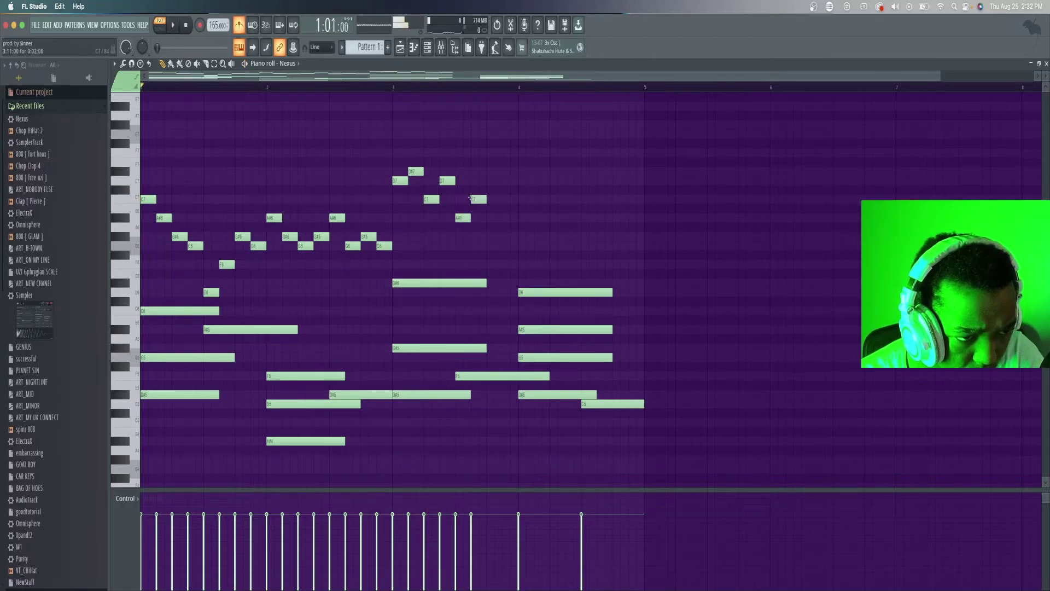
click(488, 237)
drag(491, 244, 492, 246)
click(504, 235)
key(space)
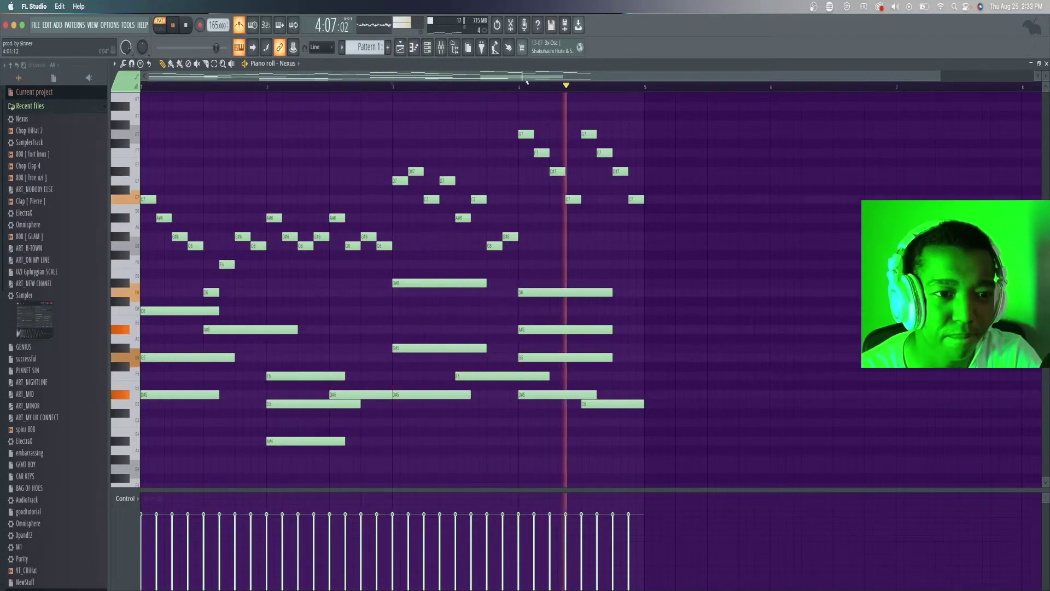
key(space)
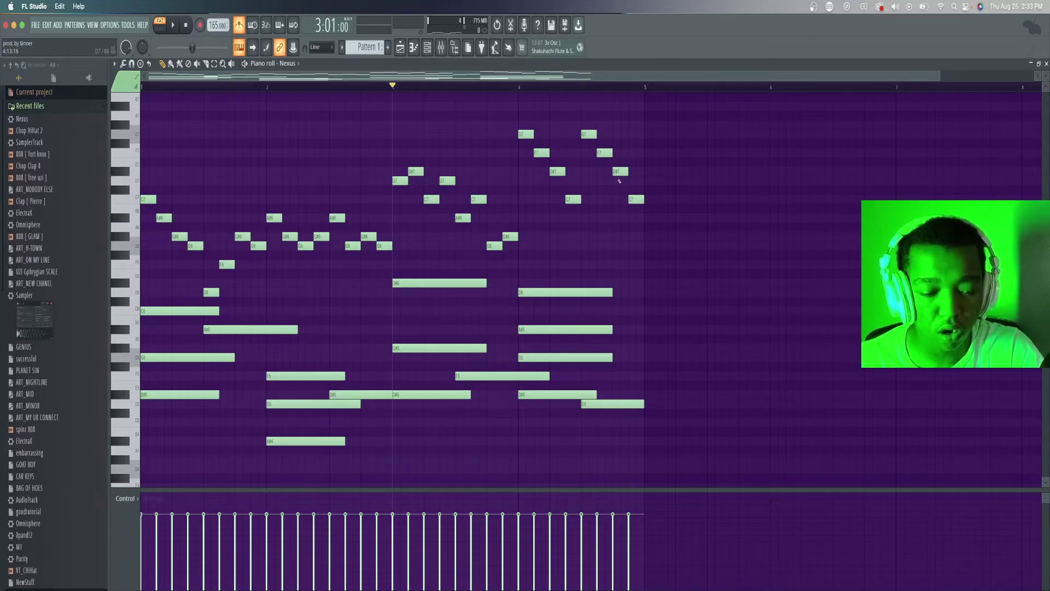
Step: Try a copy of bar 4's four-note G7, F7, D#7, C7 descent in bar 5, and delete it
drag(675, 235, 585, 153)
drag(586, 218, 683, 216)
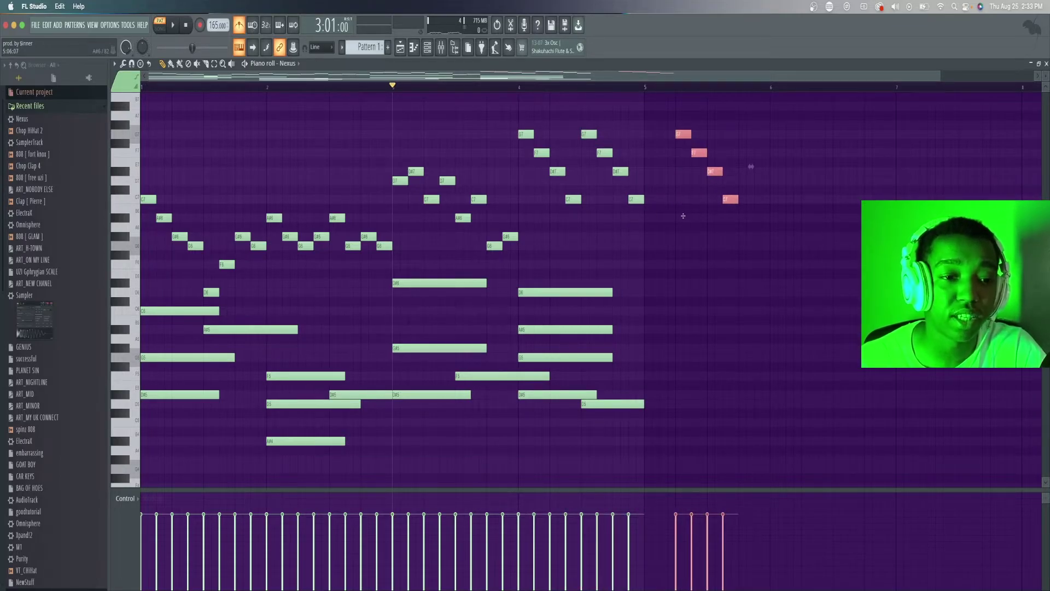
key(Delete)
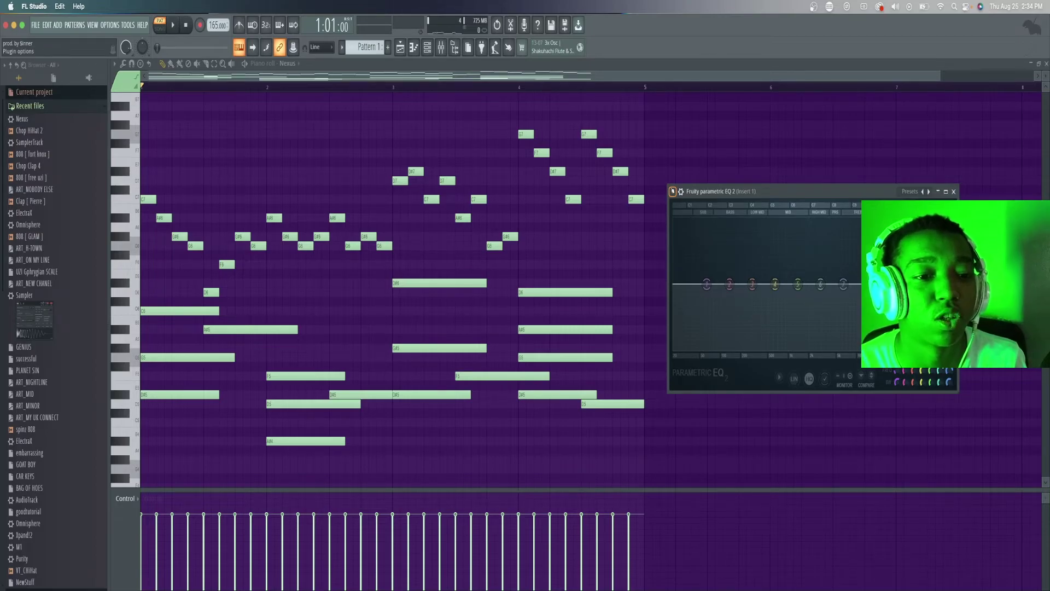
Step: Examine the equalizer's plugin options and the effects offered for slot 2 of mixer track Insert 1
click(675, 191)
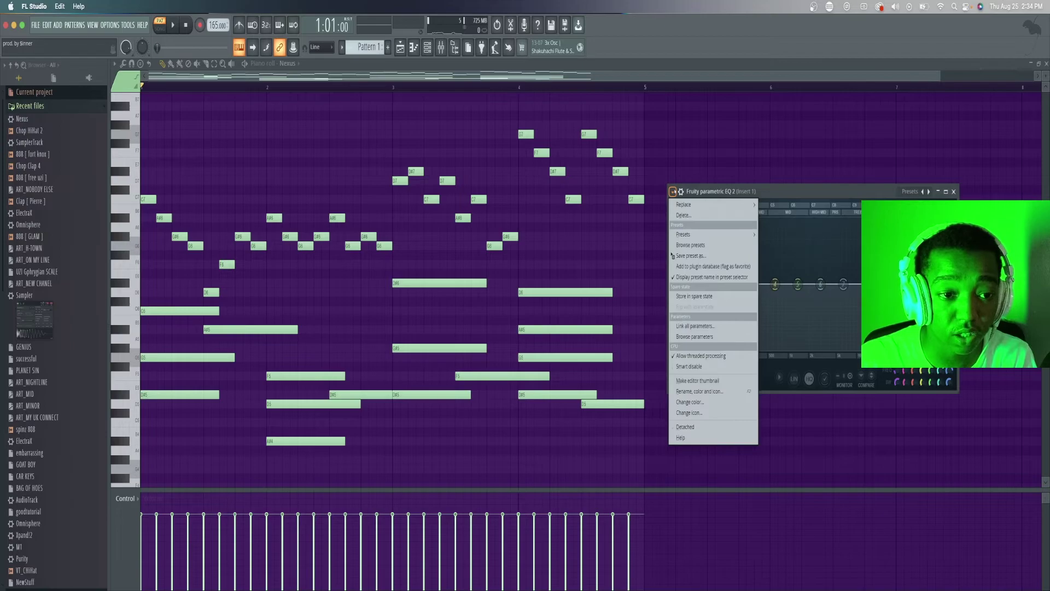
click(674, 192)
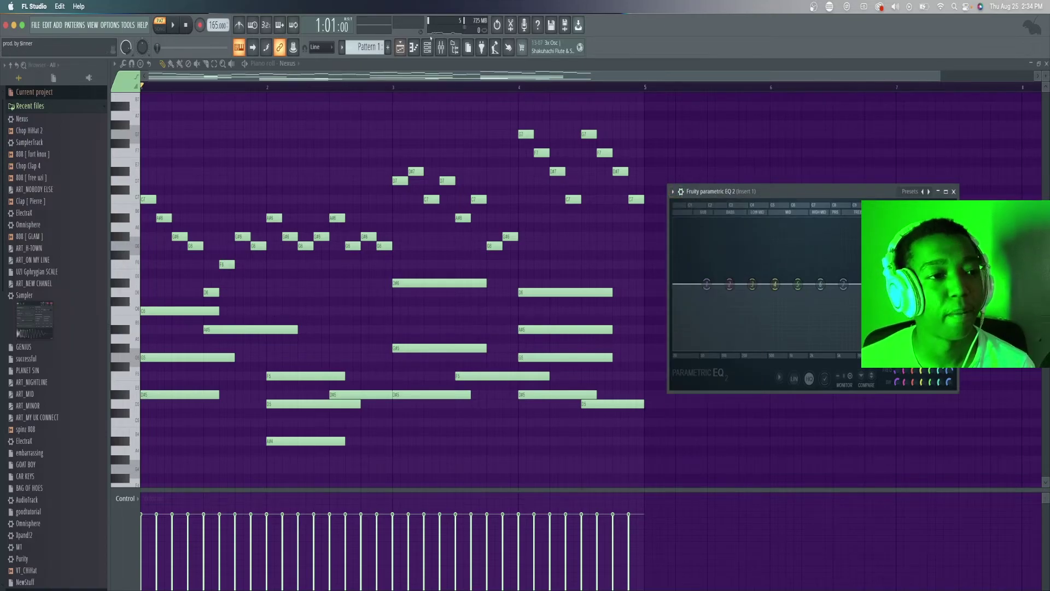
click(469, 48)
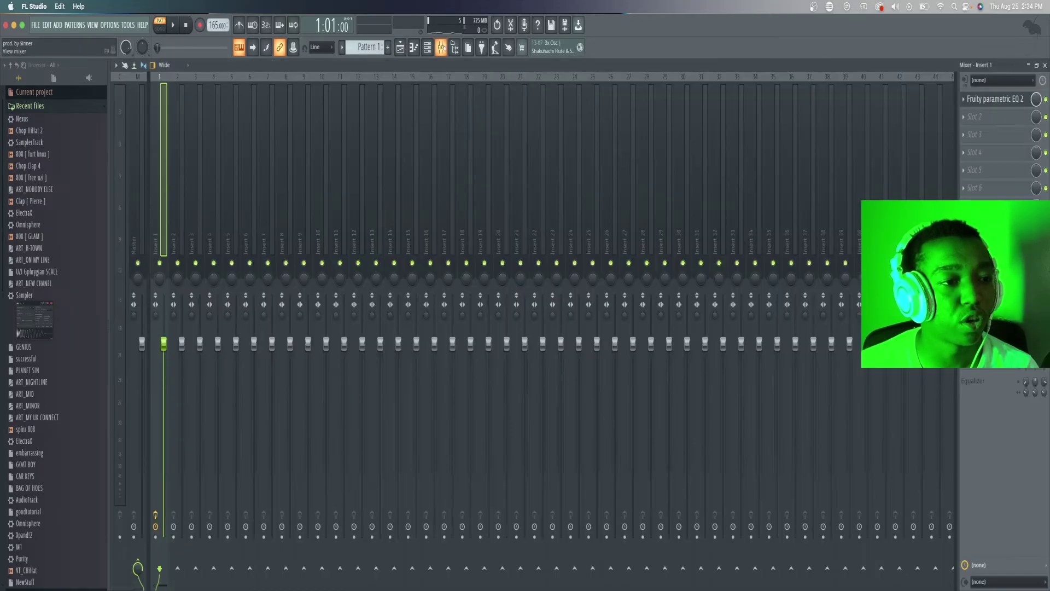
click(977, 116)
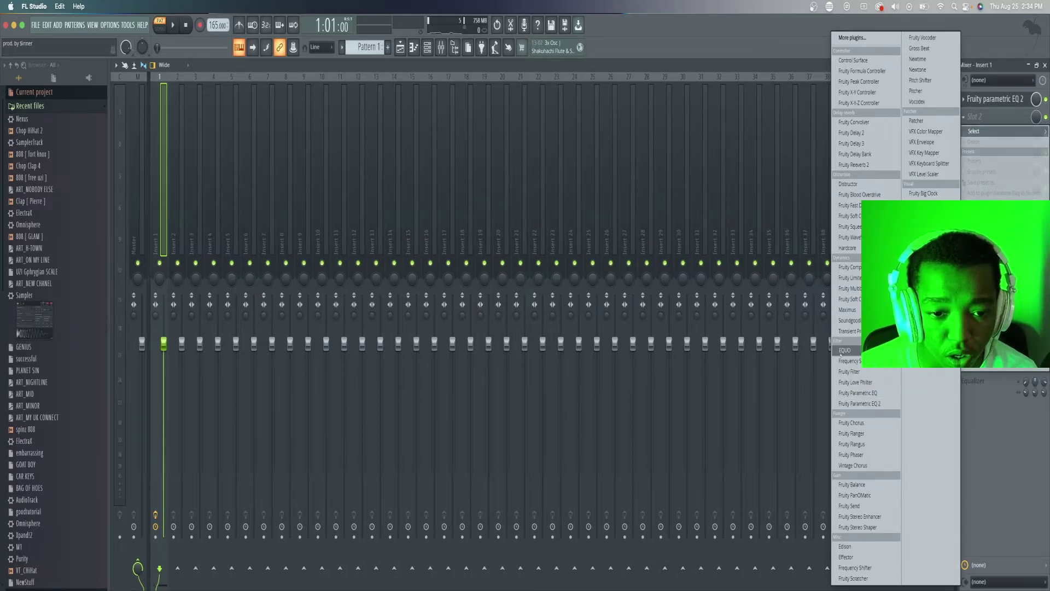
key(Escape)
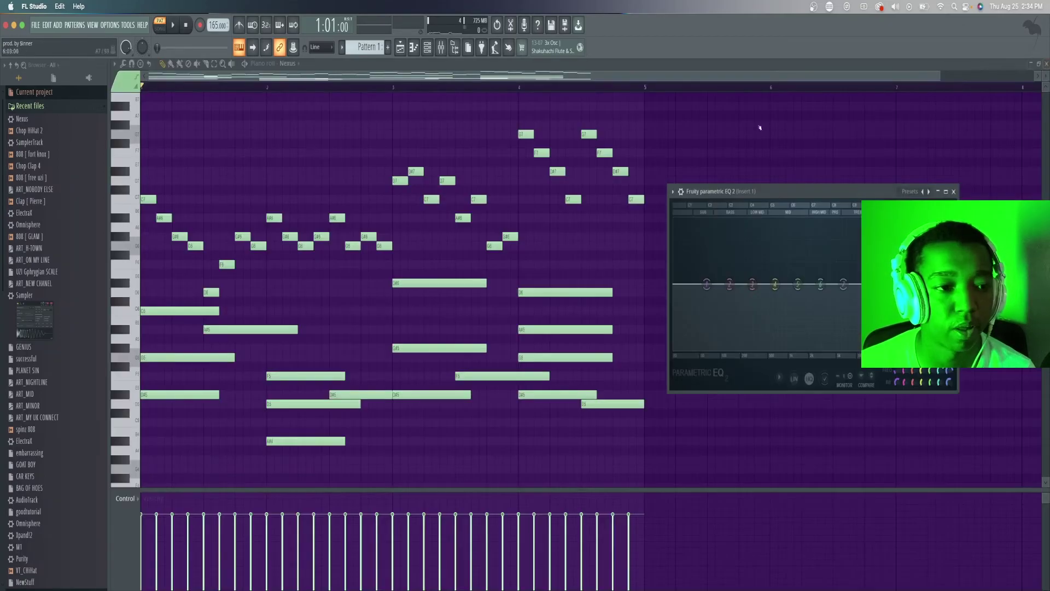
Step: Return to the piano roll and load the 20Hz + 18kHz cut preset in Fruity parametric EQ 2 on Insert 1
key(F7)
drag(737, 195, 760, 163)
click(697, 159)
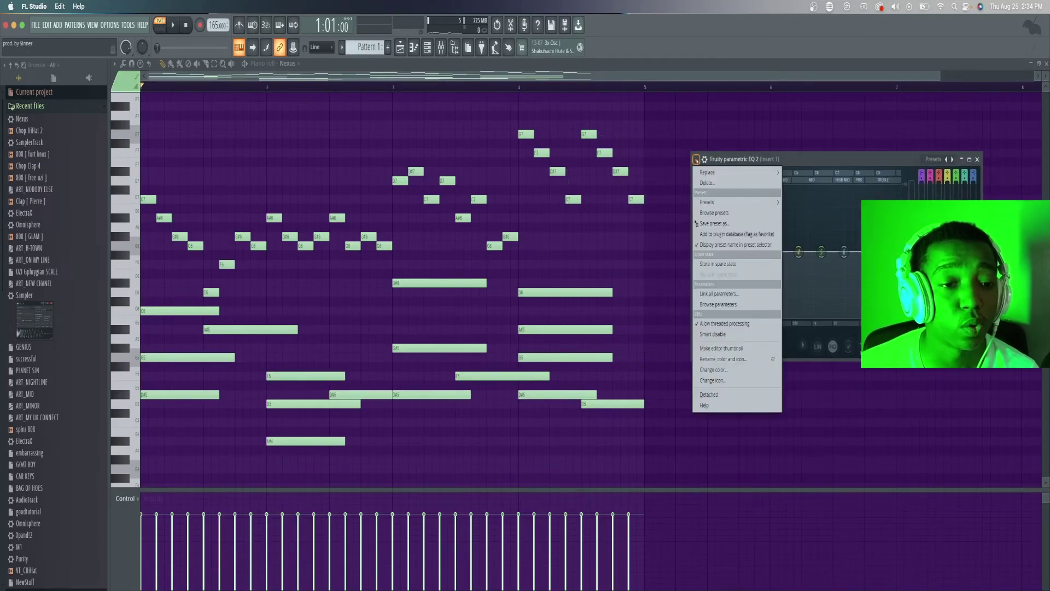
mouse_move(719, 203)
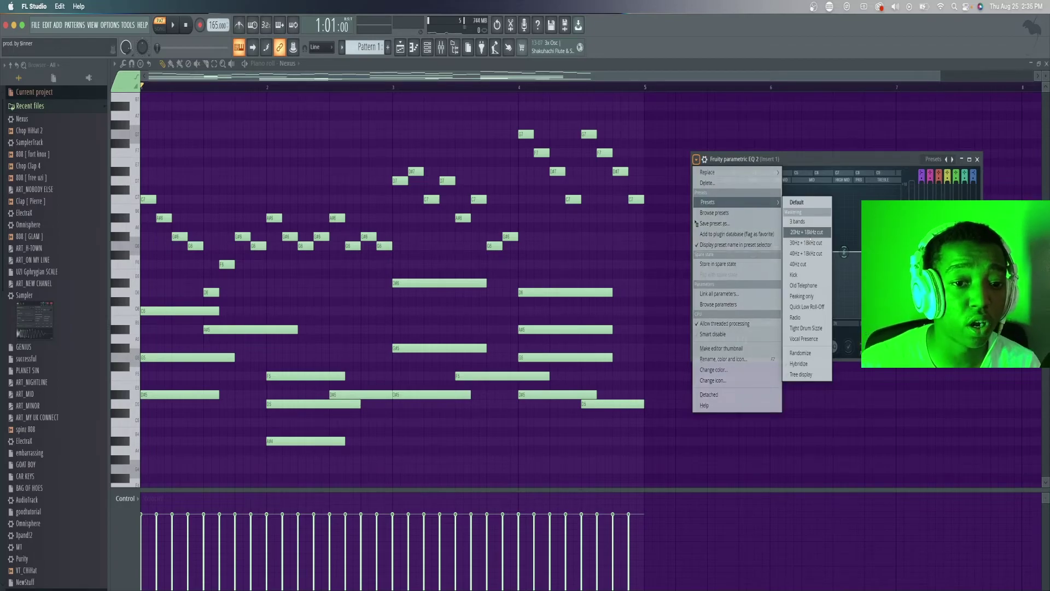
click(807, 232)
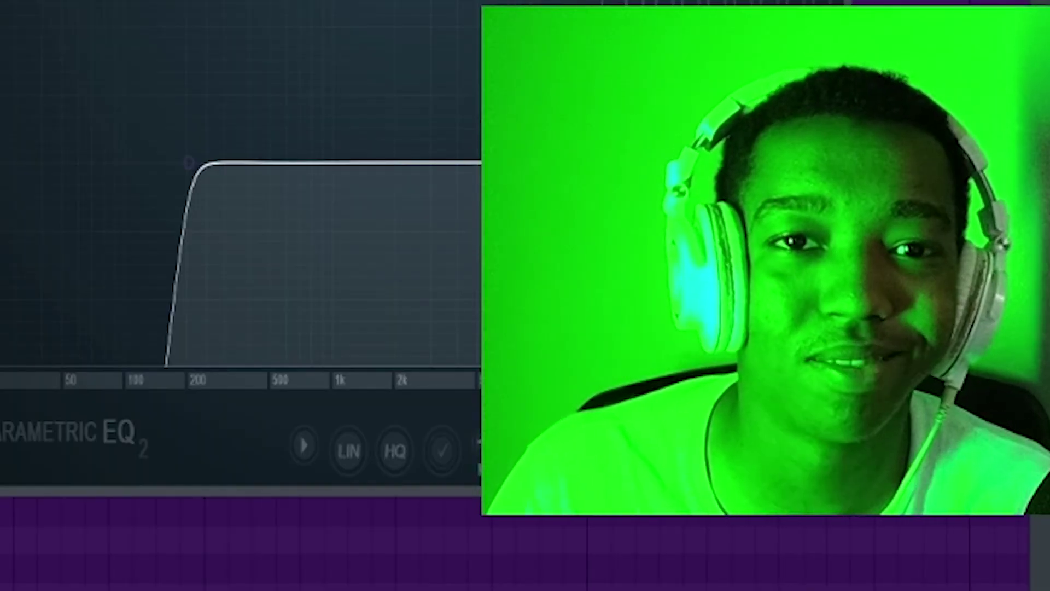
Step: Close the equalizer window and load the Gross Beat effect in slot 2 of mixer track Insert 1
click(977, 159)
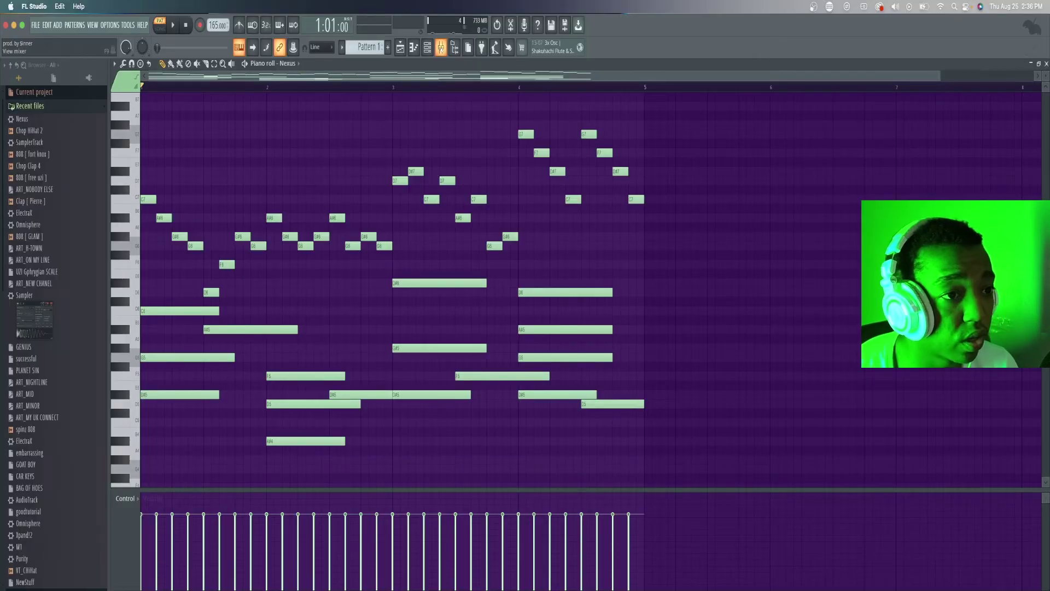
click(441, 48)
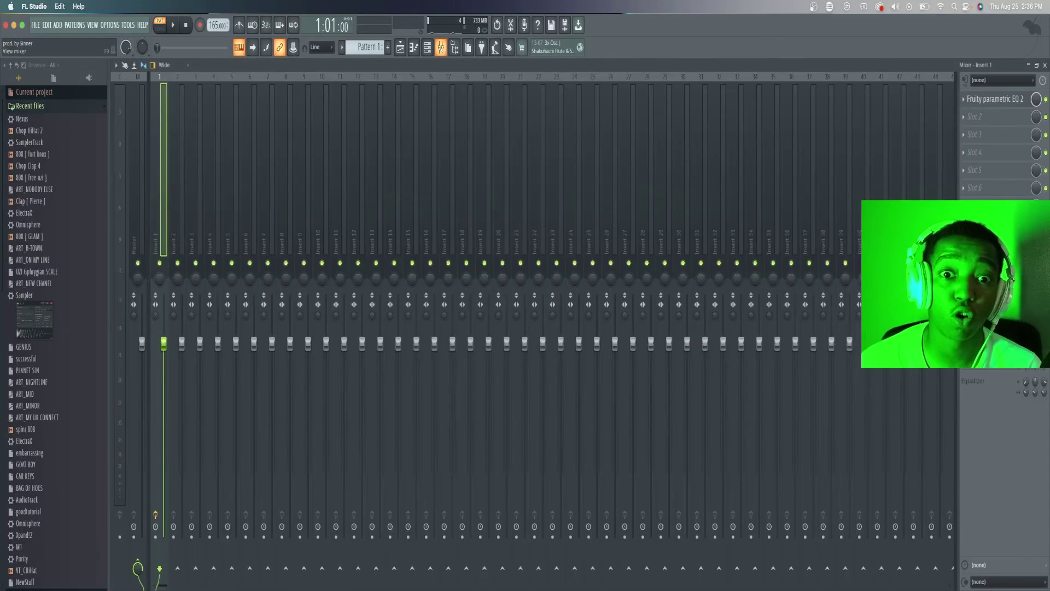
click(985, 116)
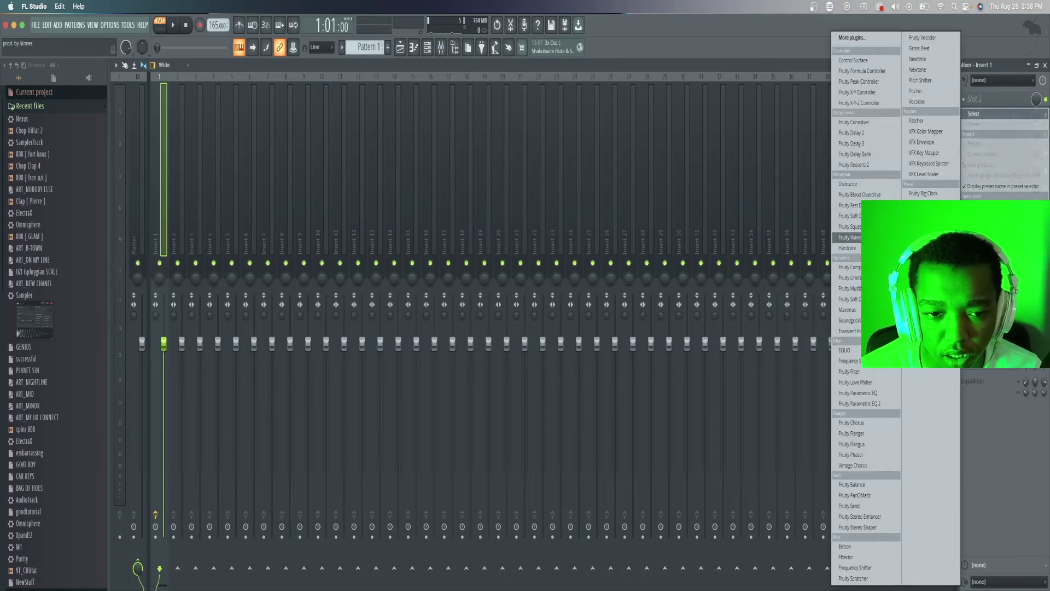
click(919, 48)
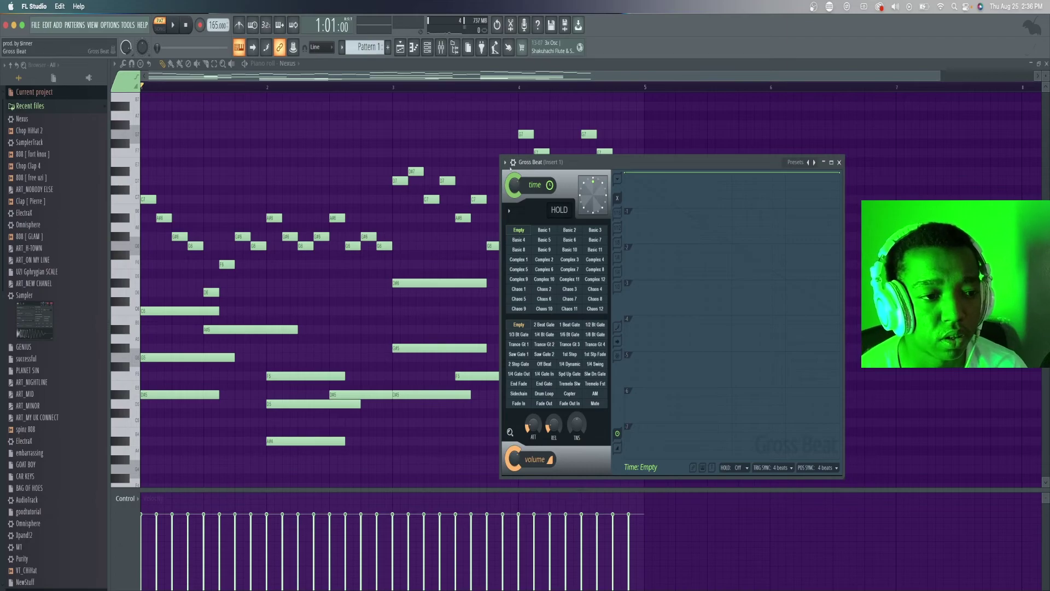
Step: Load Gross Beat's Momentary preset, choose the 1/2 Speed time slot, and play the melody
click(505, 162)
mouse_move(531, 206)
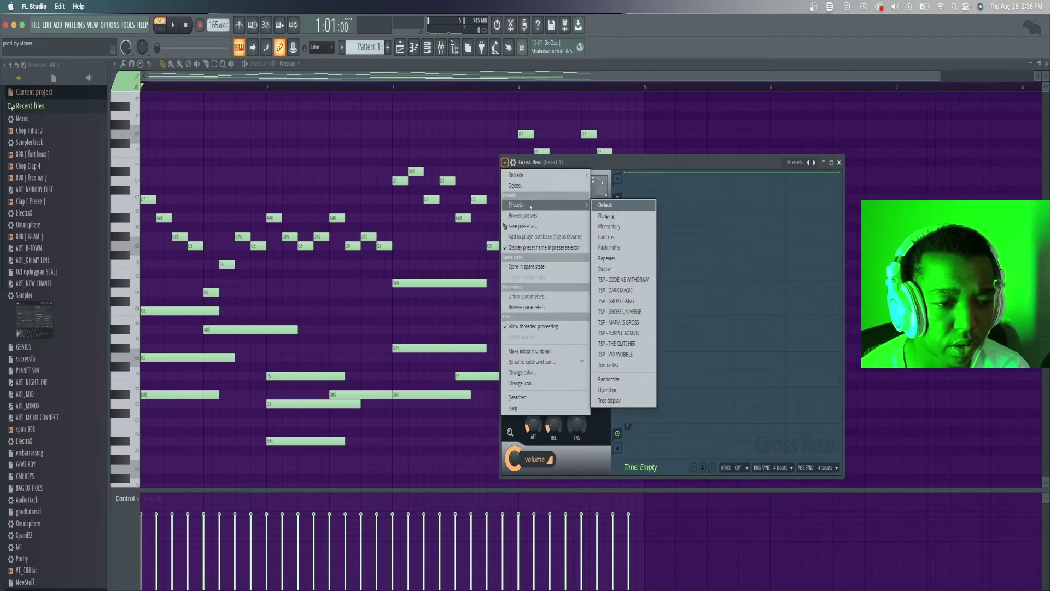
click(624, 226)
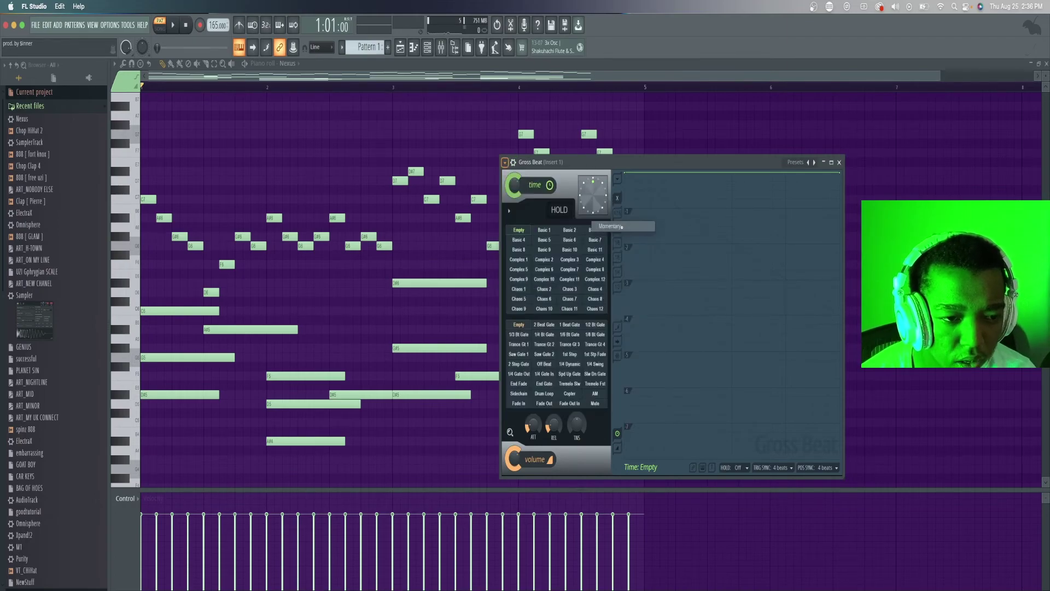
click(565, 300)
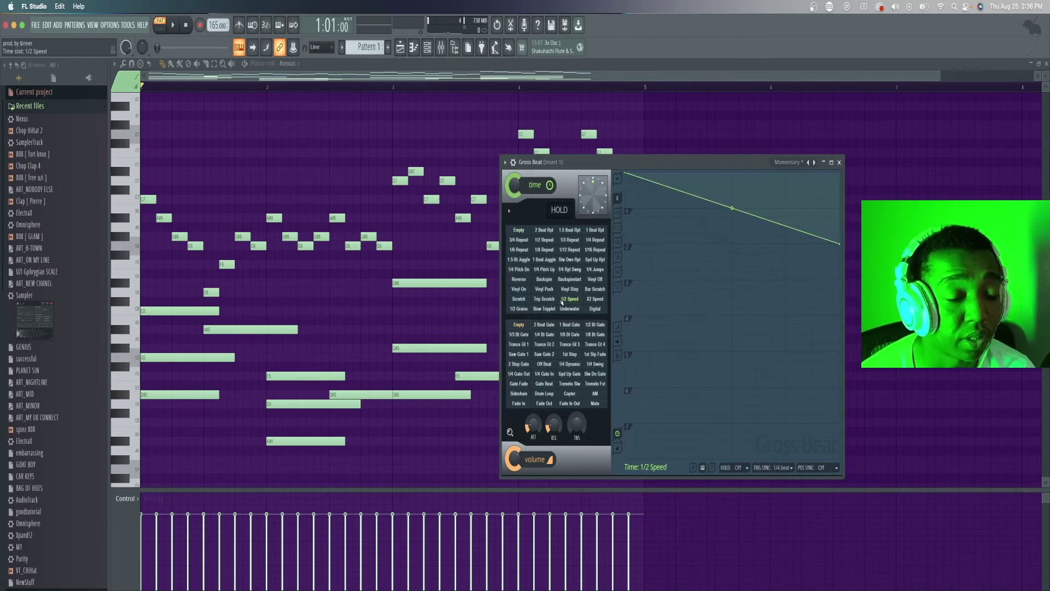
key(space)
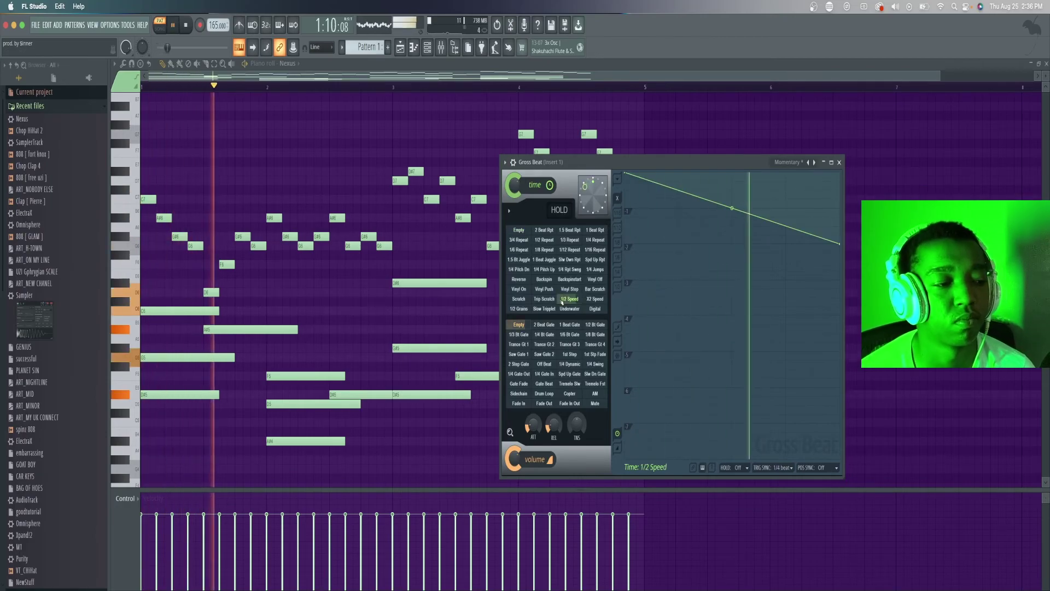